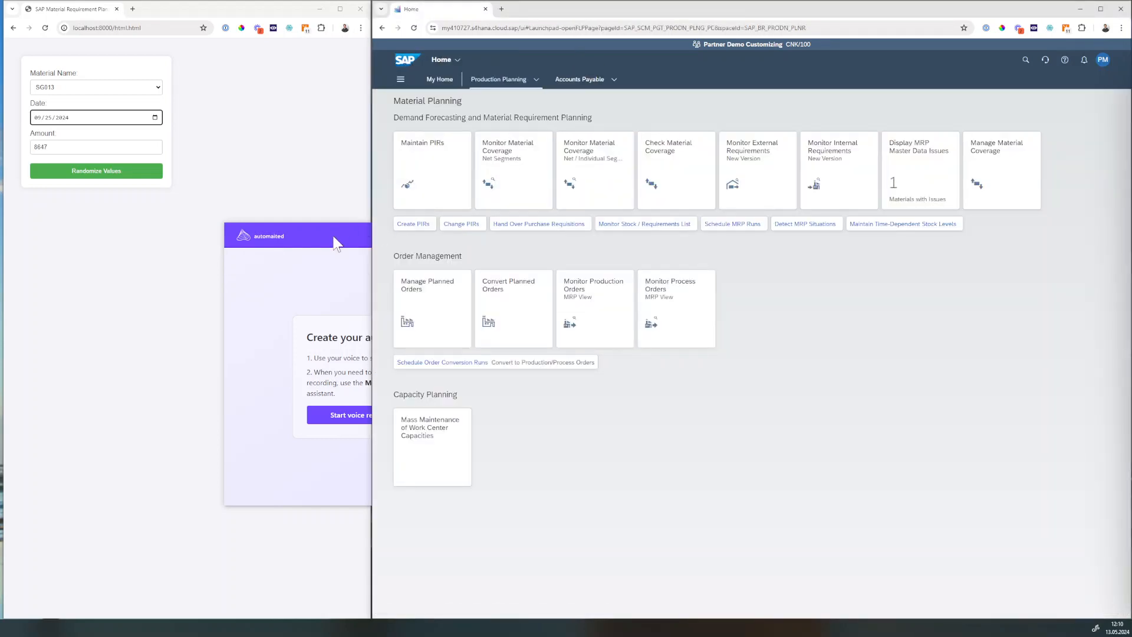
- Start a voice-recorded automation, mark the Maintain PIRs tile as its element, and open that tile
left_click(334, 238)
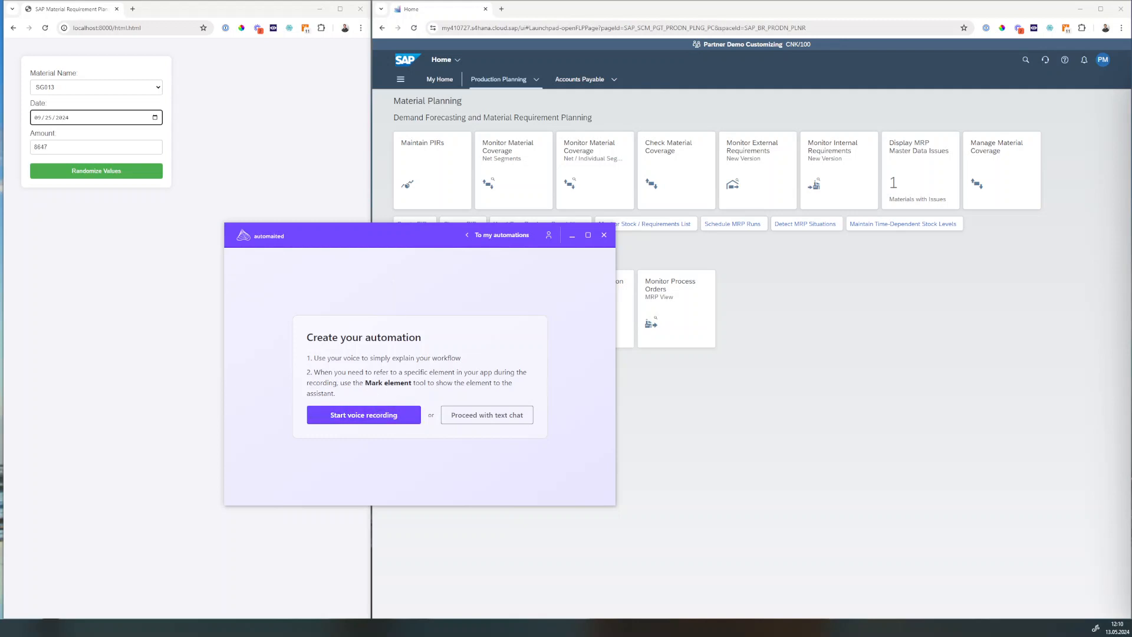
left_click(378, 415)
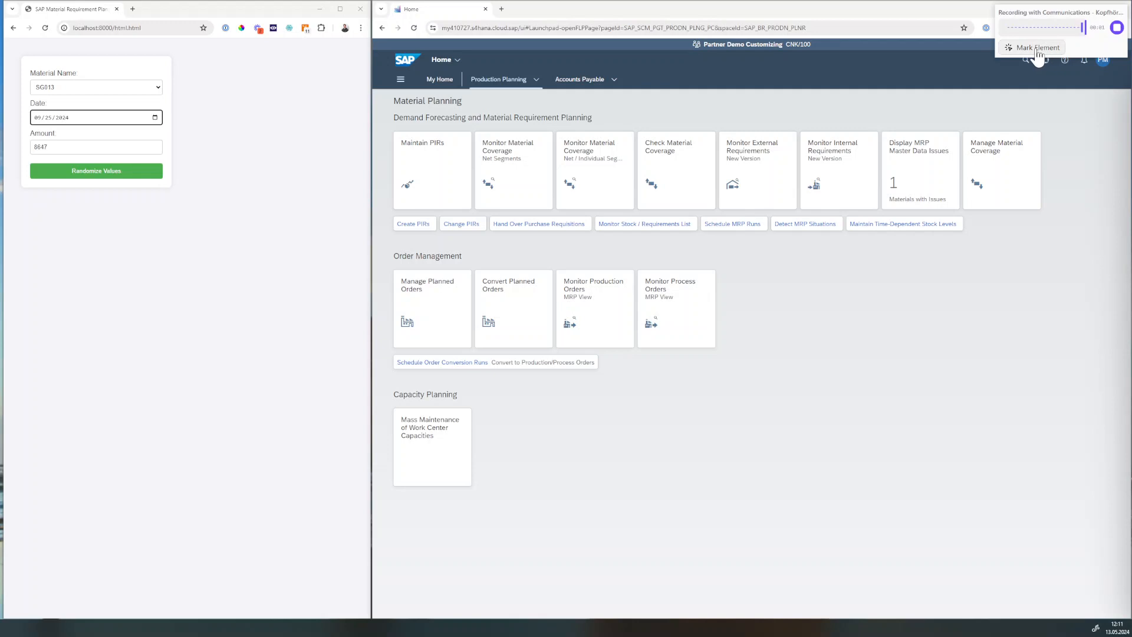
left_click(1037, 48)
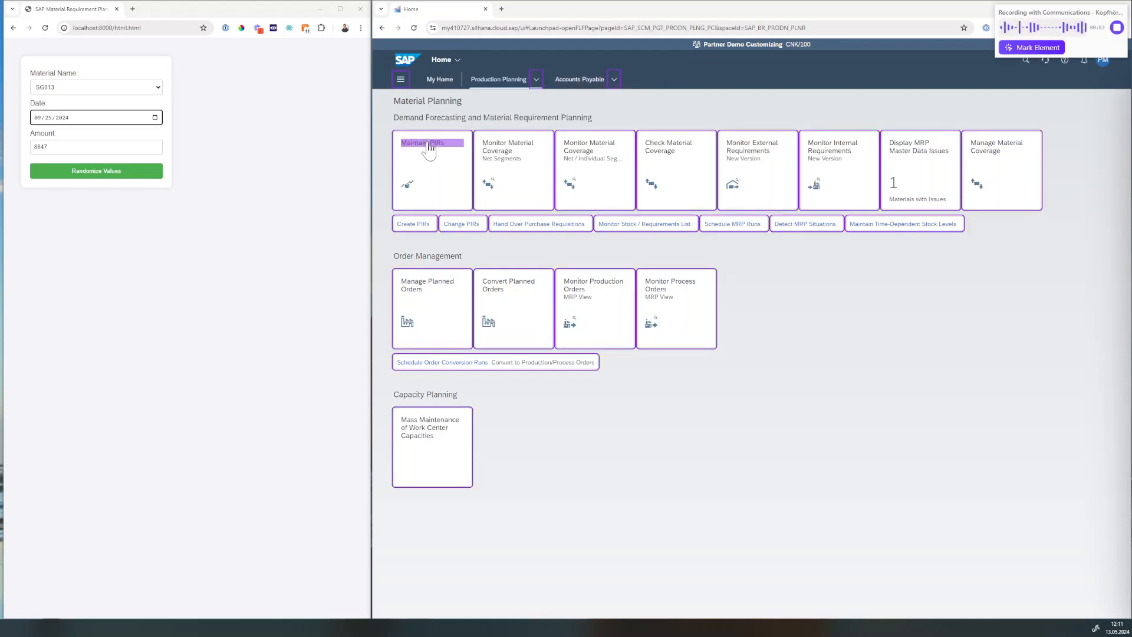
left_click(428, 146)
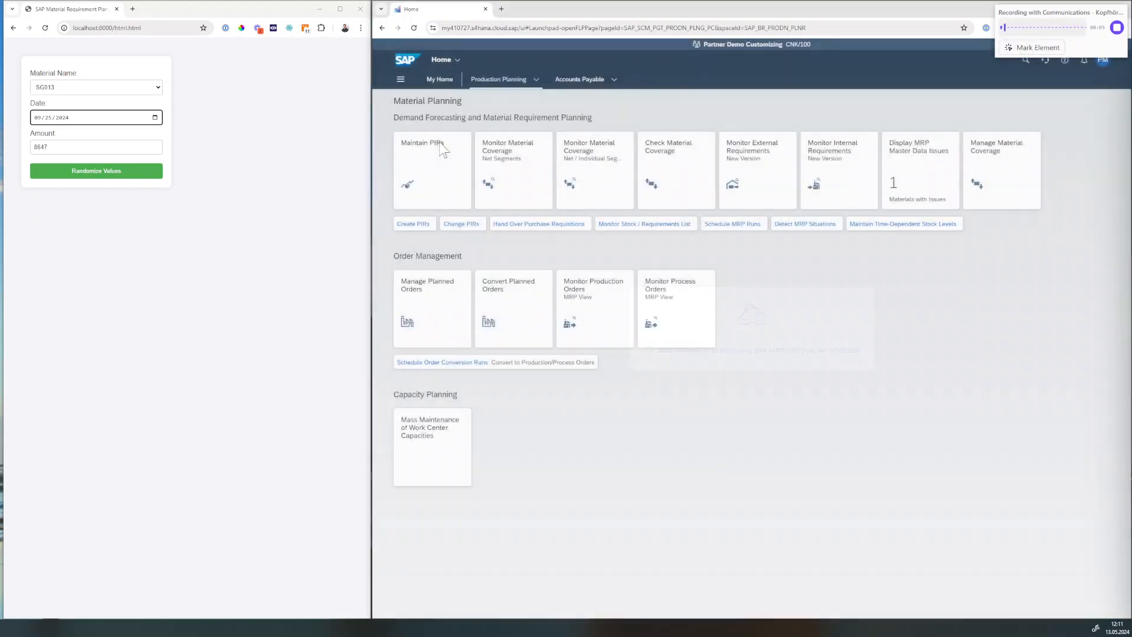
left_click(442, 151)
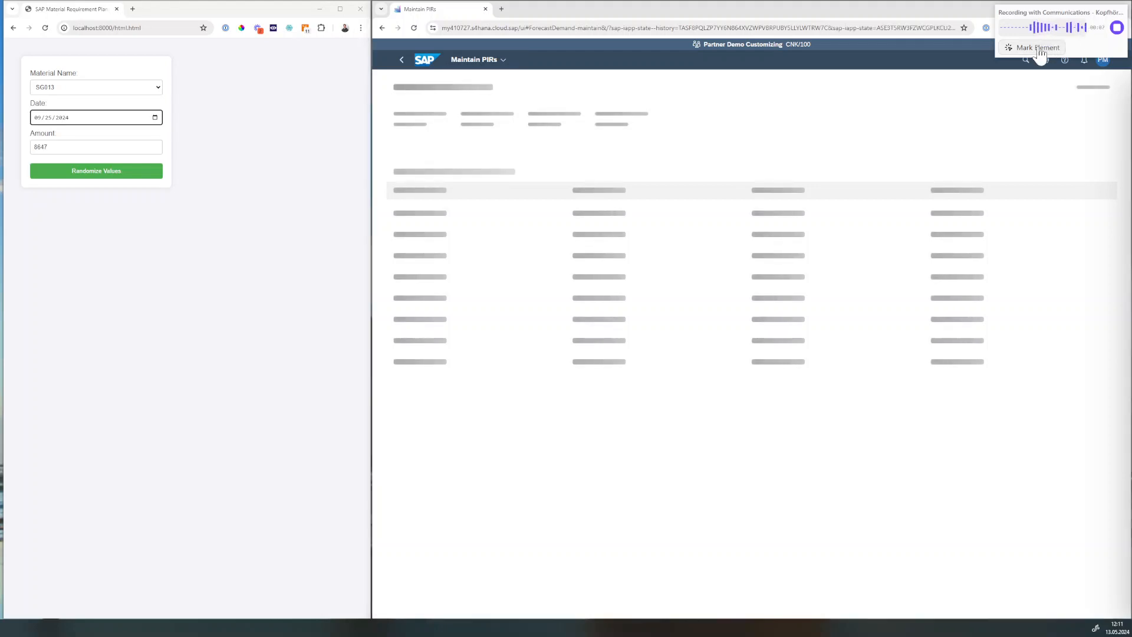
- Mark the form's Material Name field and the Material and Version Active filters in Maintain PIRs as automation elements
left_click(1039, 48)
left_click(65, 87)
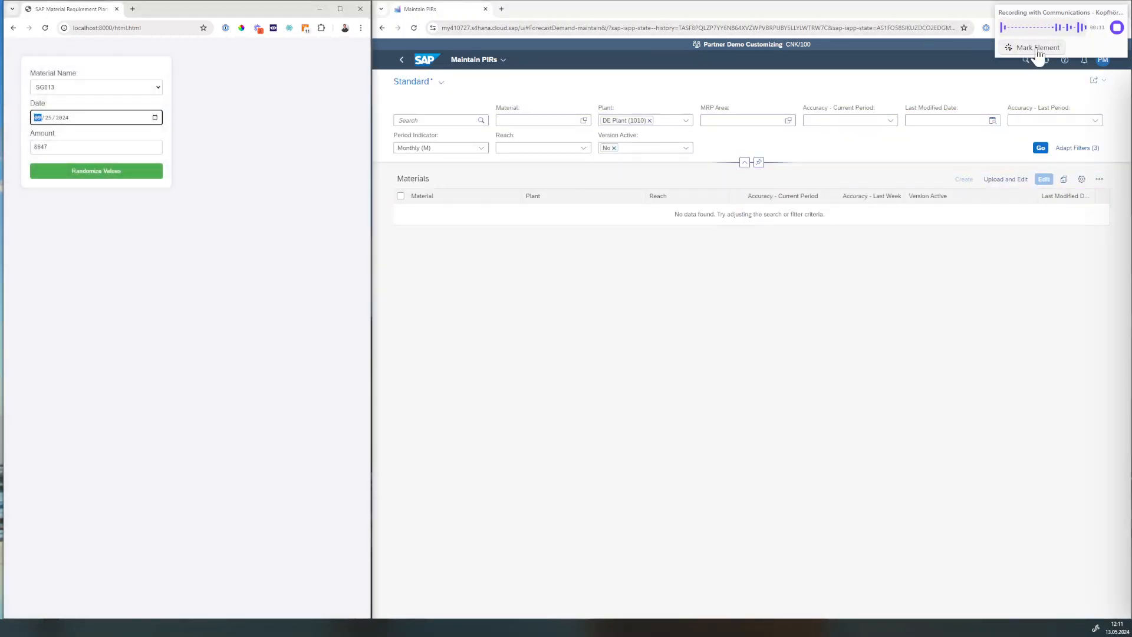
left_click(1039, 50)
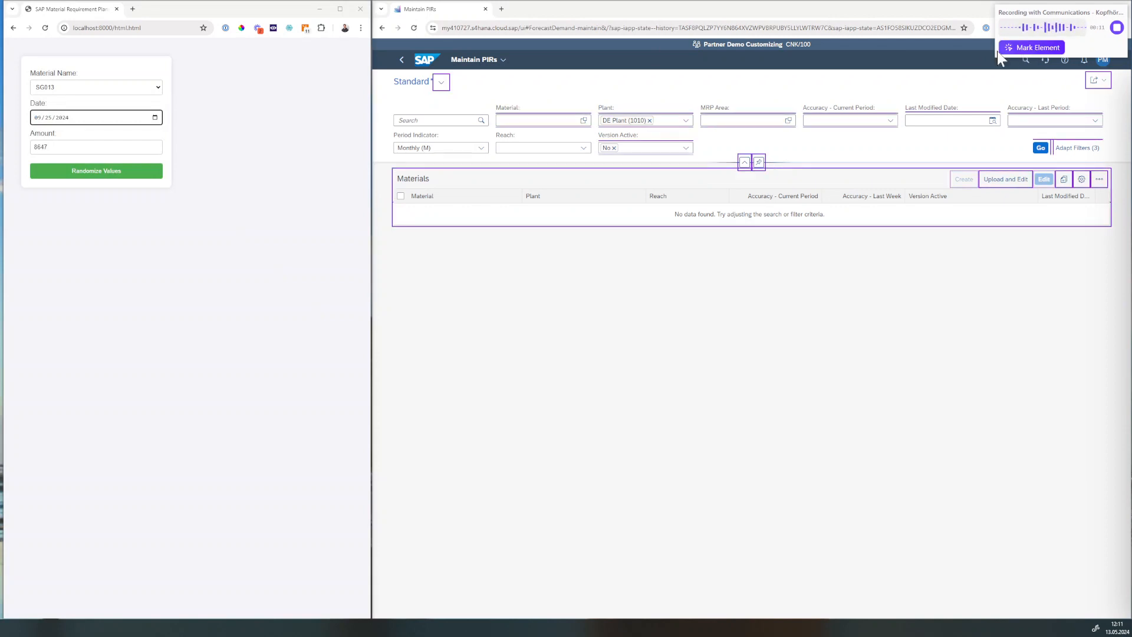
left_click(554, 126)
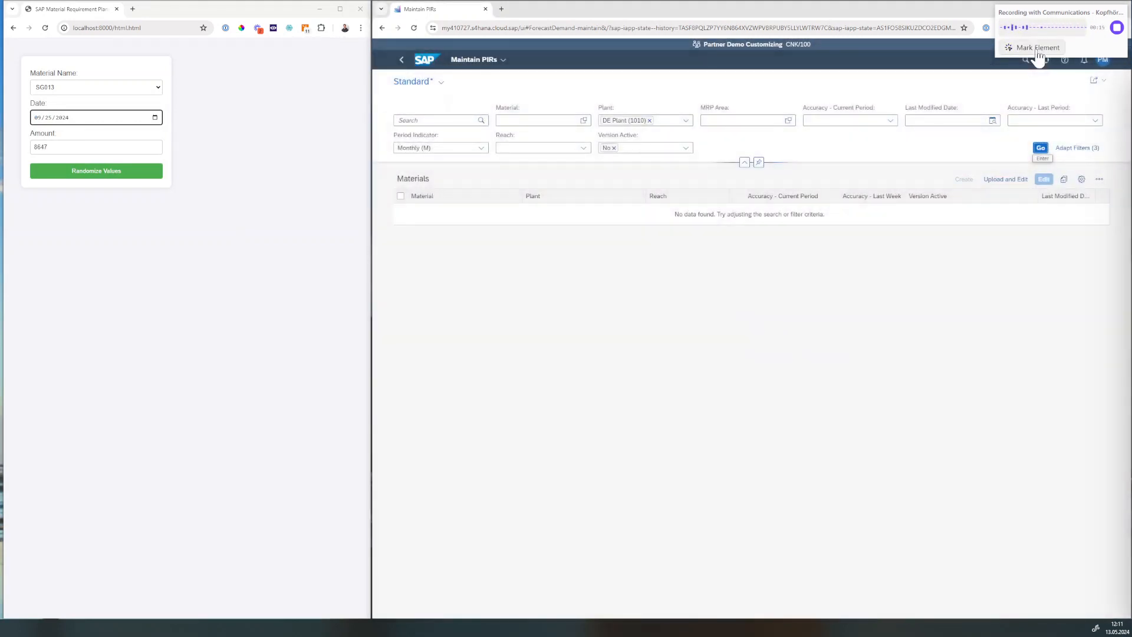
left_click(1038, 49)
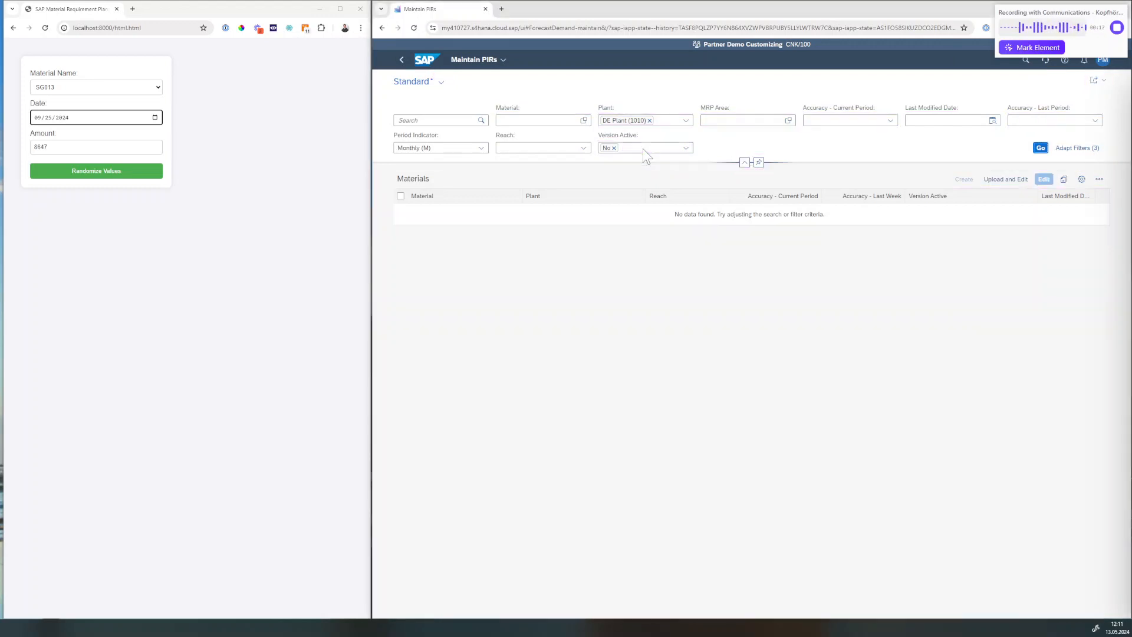
left_click(672, 151)
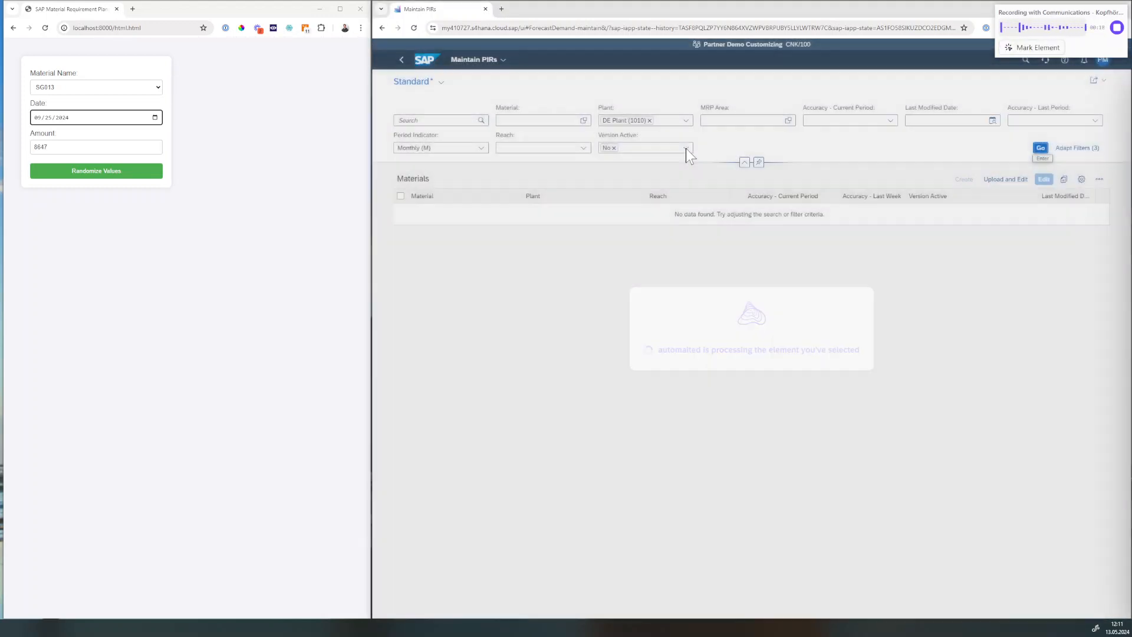
- Set the Version Active filter to Yes only and the Material filter to FAN BLADE (SG013)
left_click(685, 149)
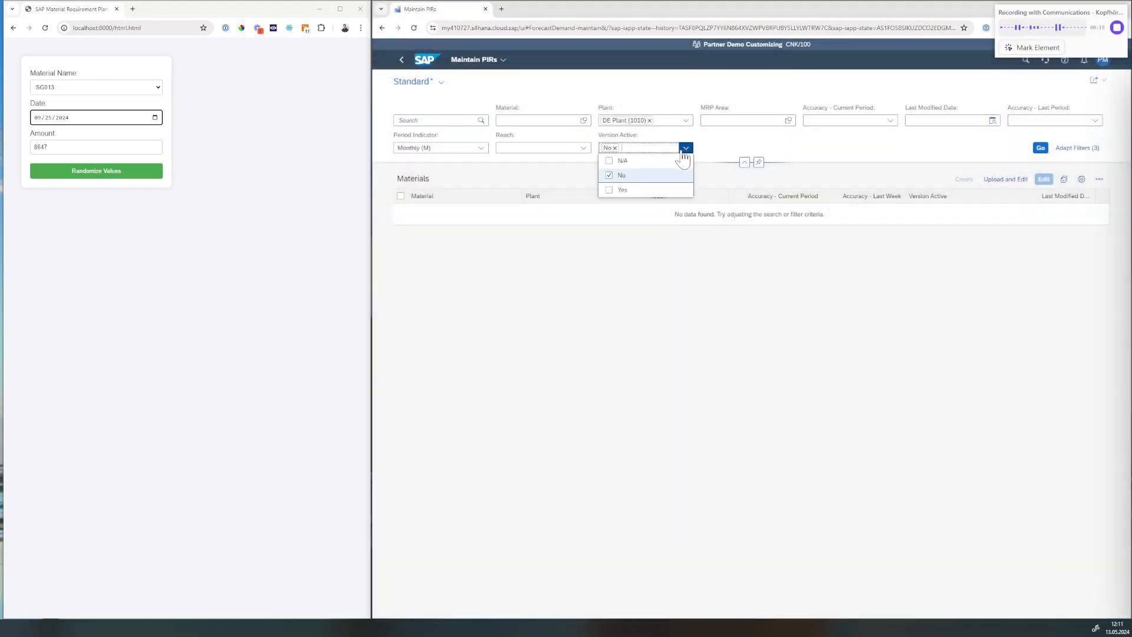
left_click(620, 190)
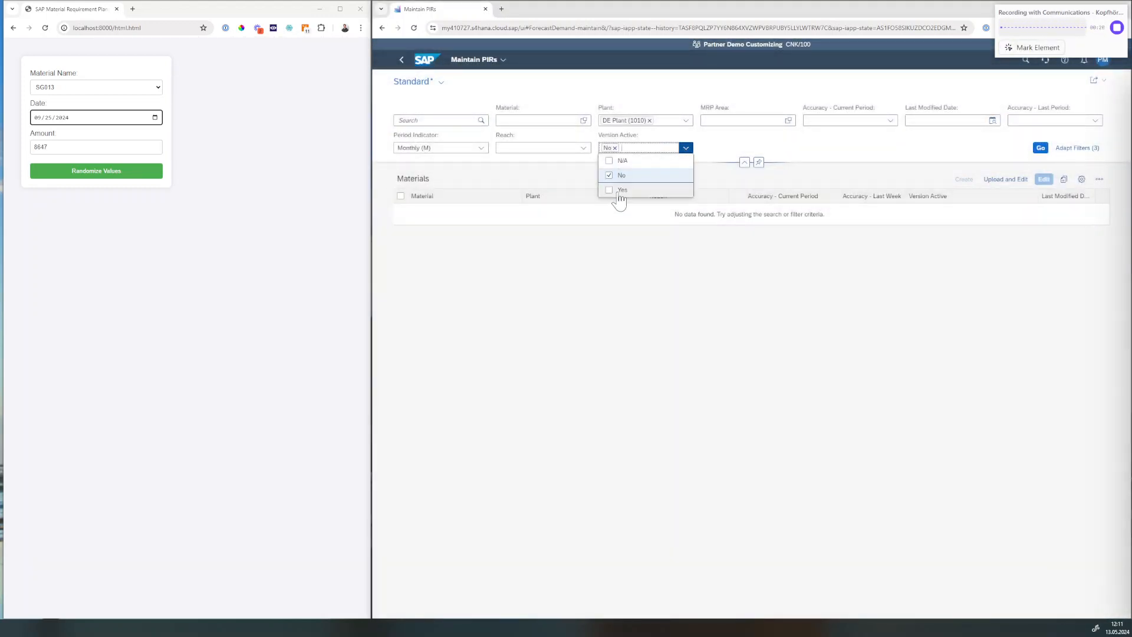
left_click(615, 148)
left_click(553, 121)
left_click(534, 163)
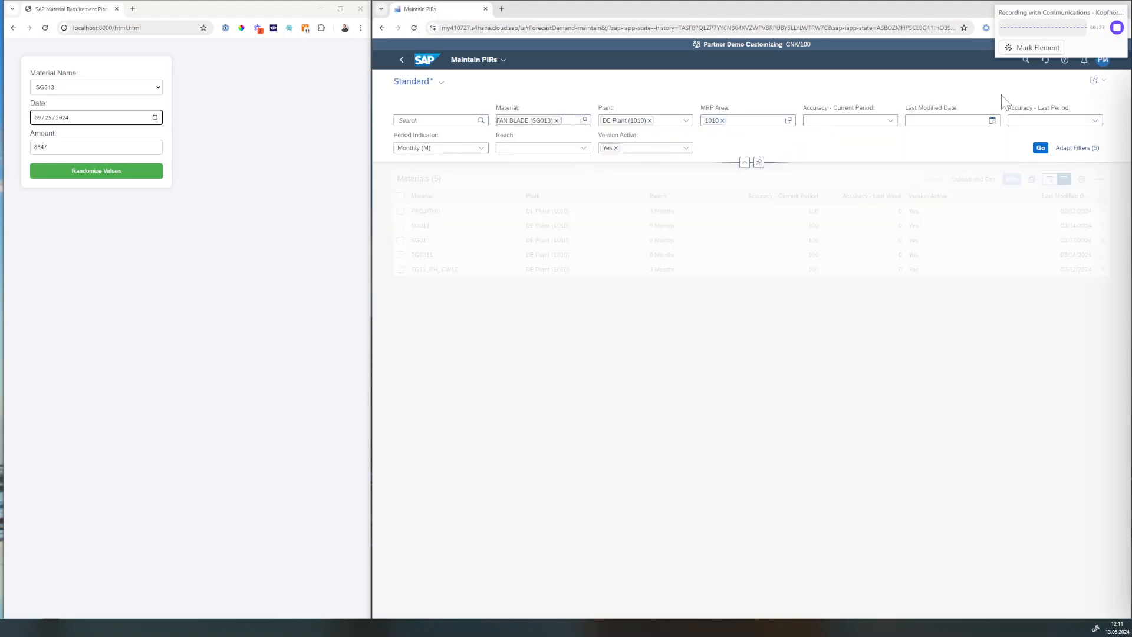
- Mark Go as an automation element and run the filtered materials search
left_click(1035, 49)
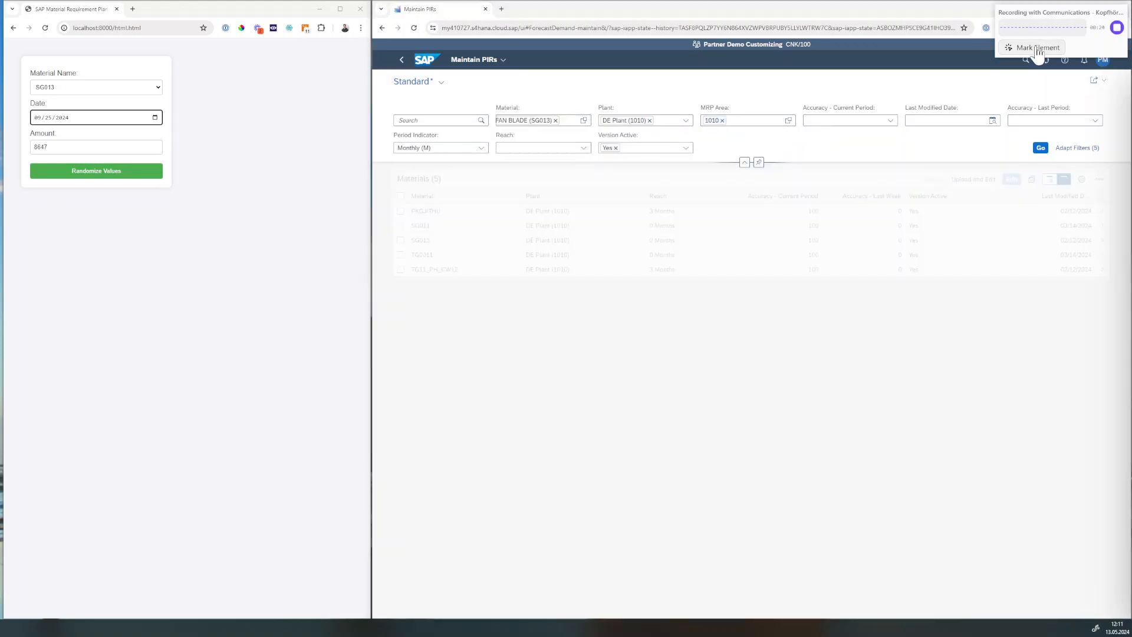
left_click(1040, 149)
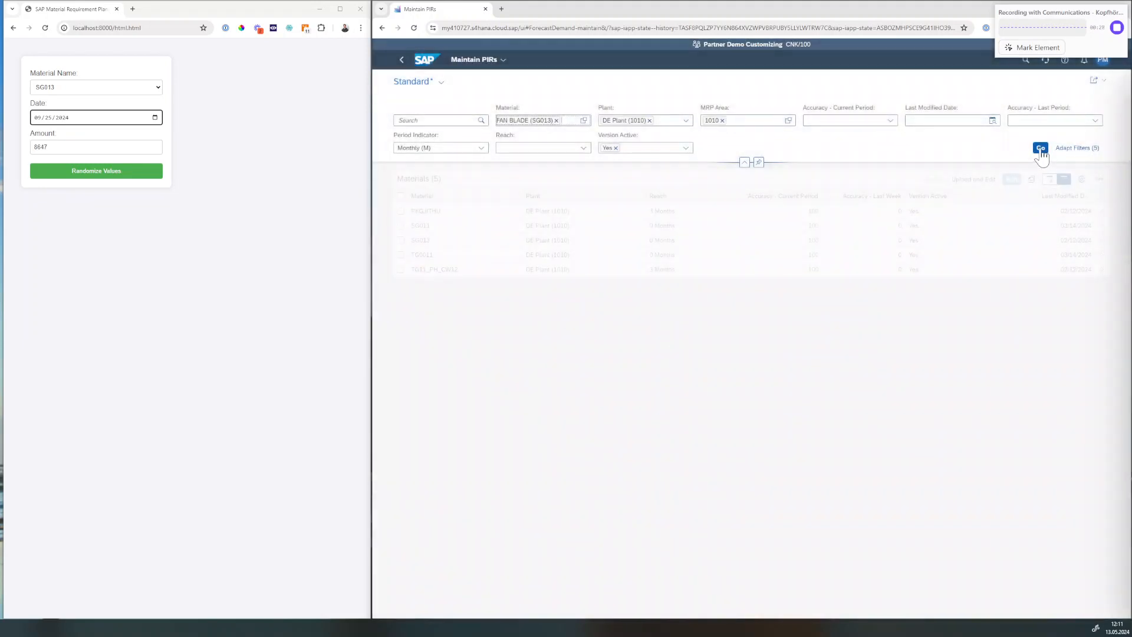
left_click(1041, 149)
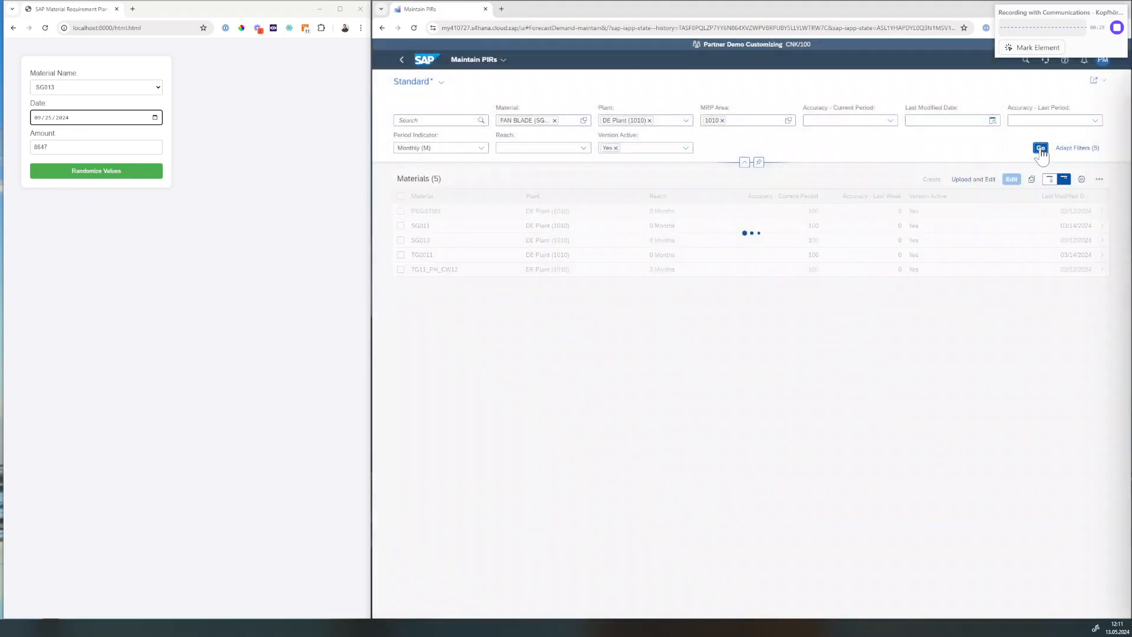
- Mark and select the SG013 row's checkbox, and mark Edit and open the material's planned quantities for editing
left_click(1037, 48)
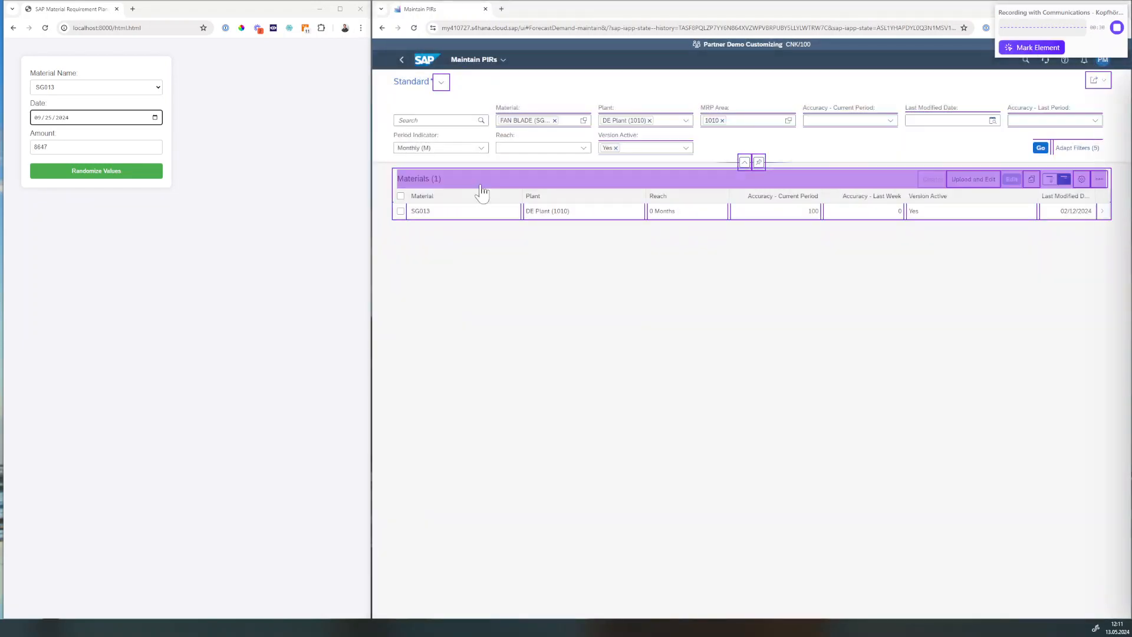
left_click(400, 212)
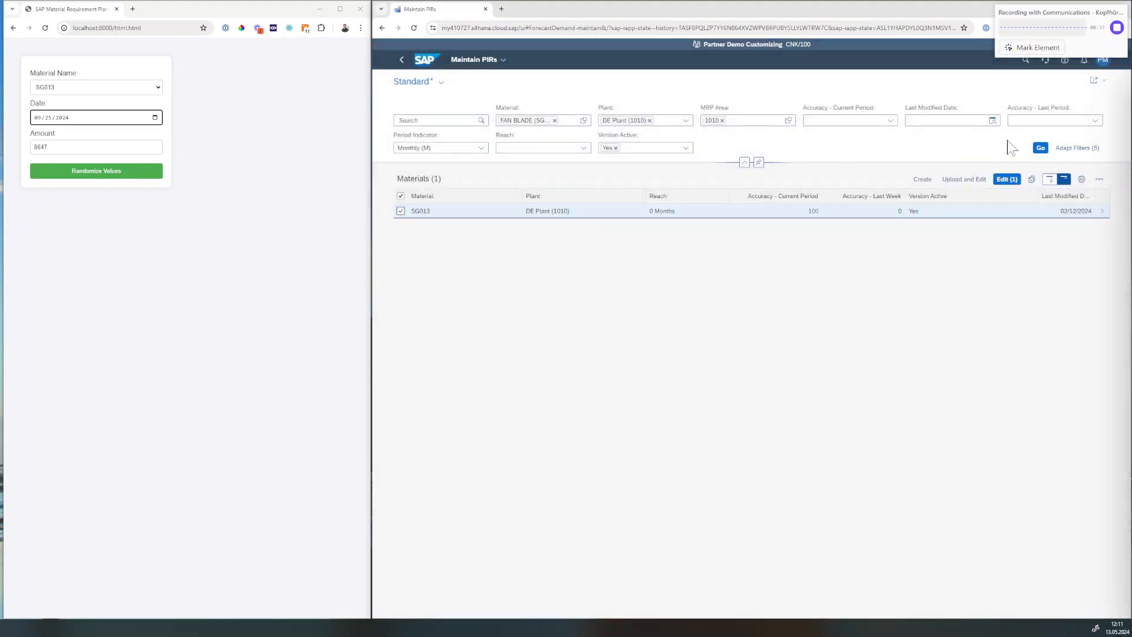
left_click(1037, 47)
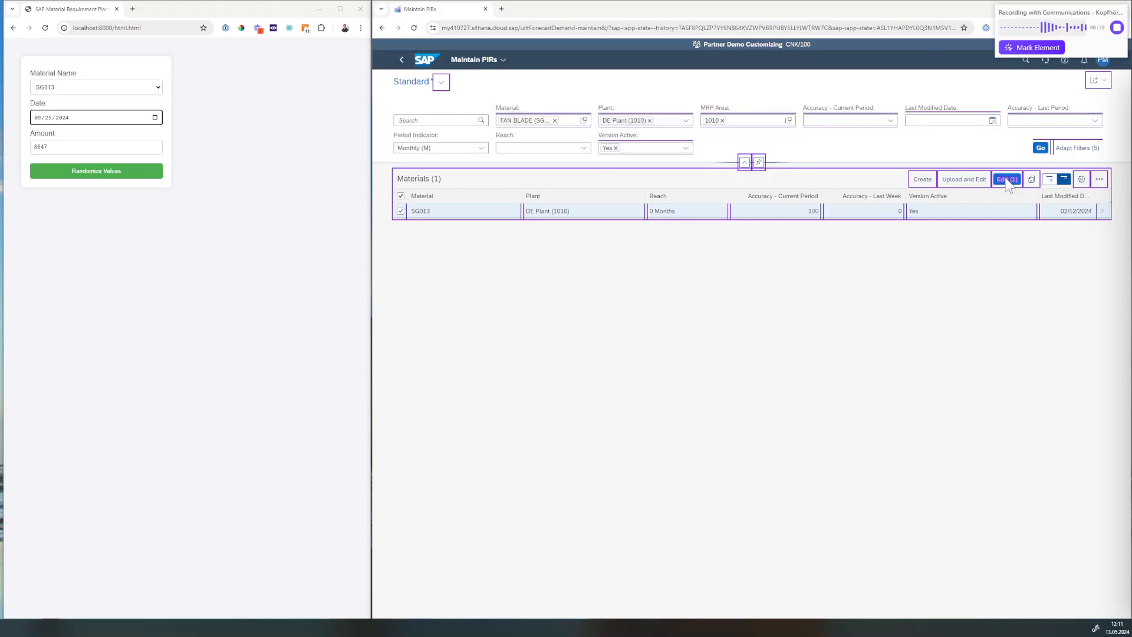
left_click(1007, 180)
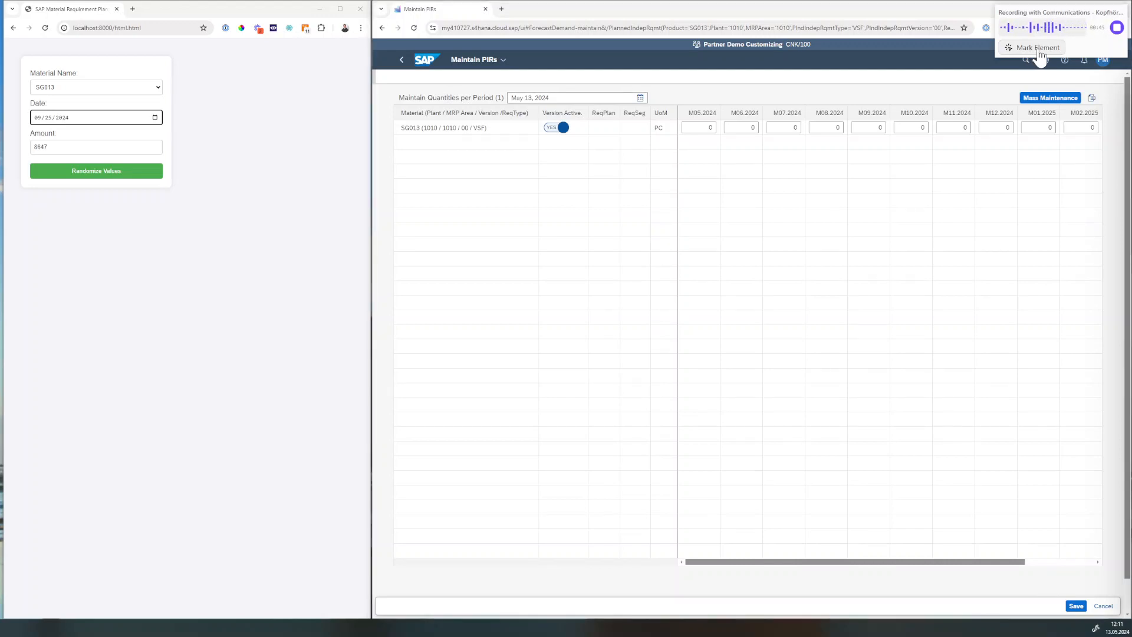
- Mark the form's Date and Amount fields and SG013's M09.2024 quantity cell as automation elements
left_click(1033, 49)
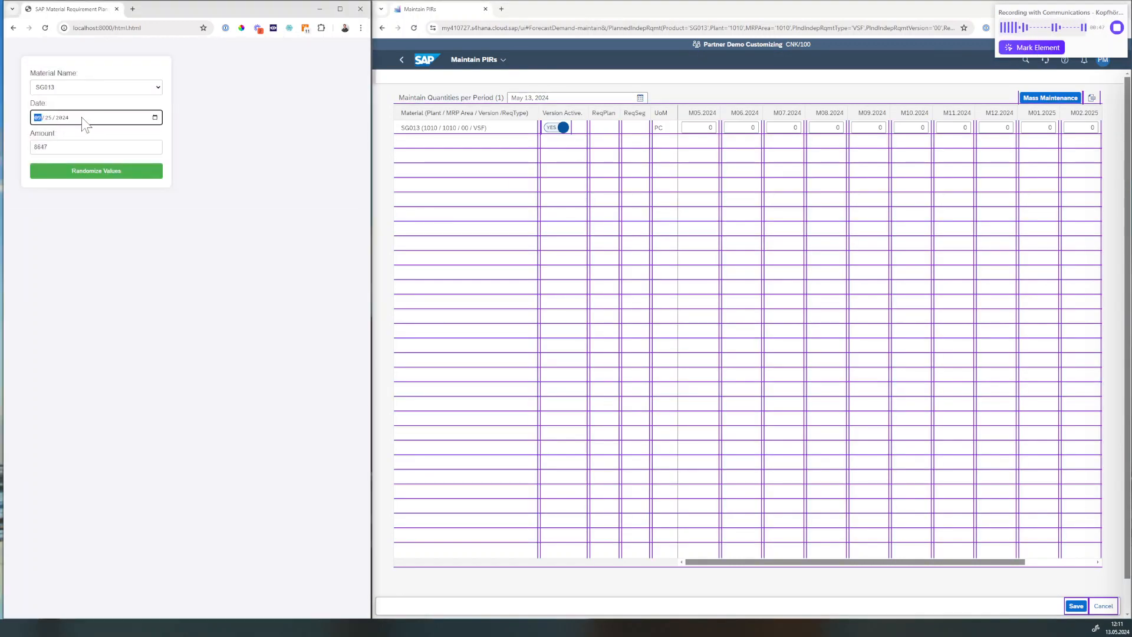
left_click(79, 118)
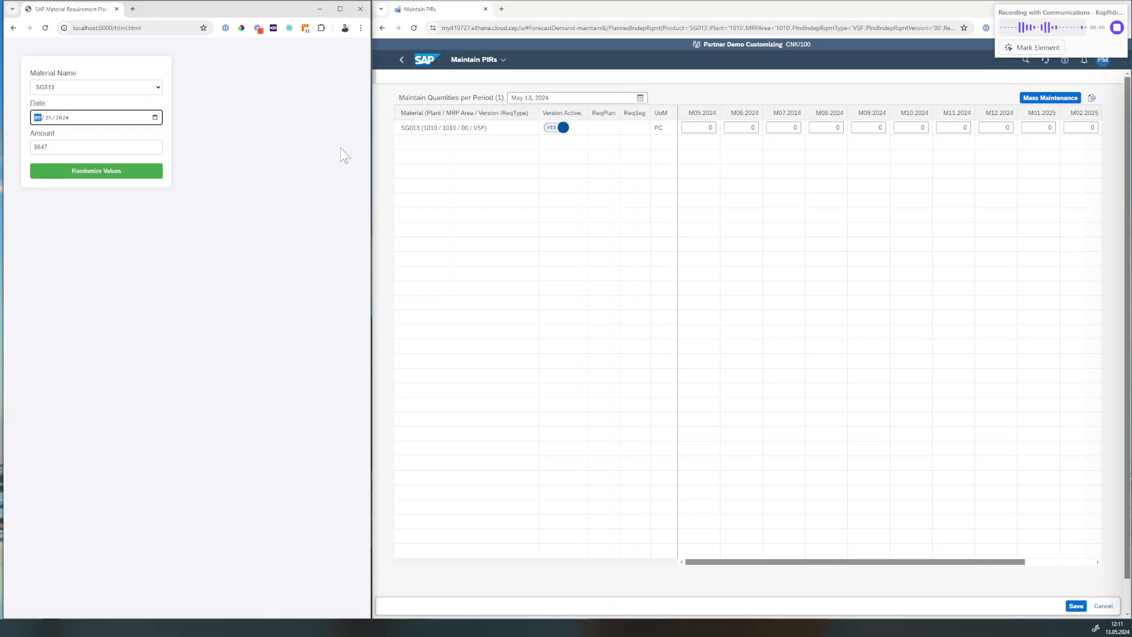
left_click(1033, 48)
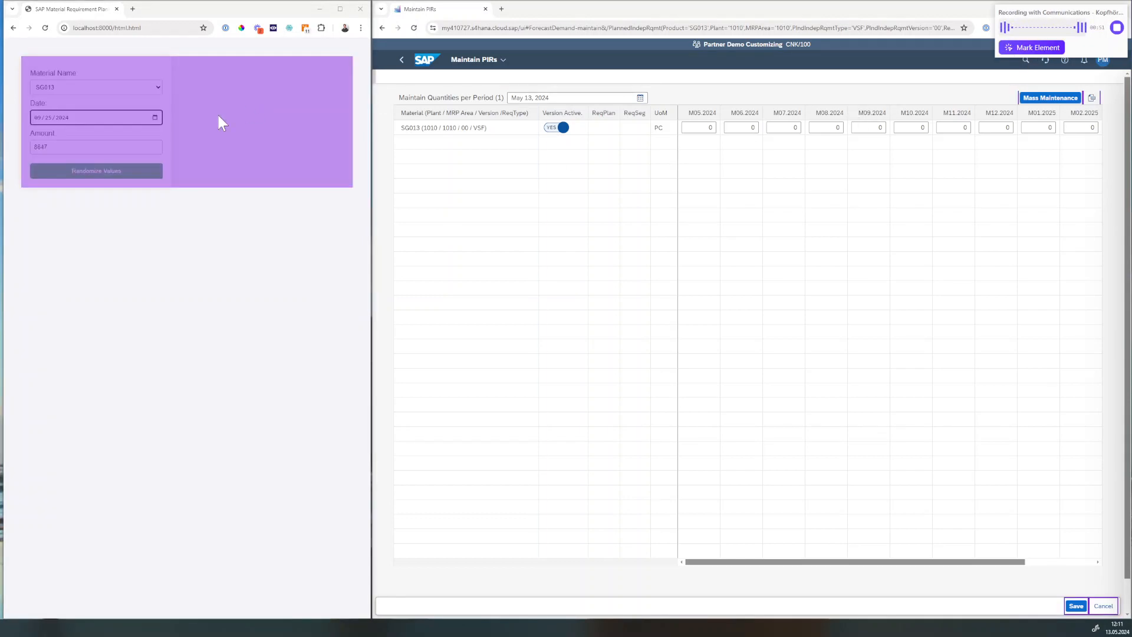
left_click(114, 147)
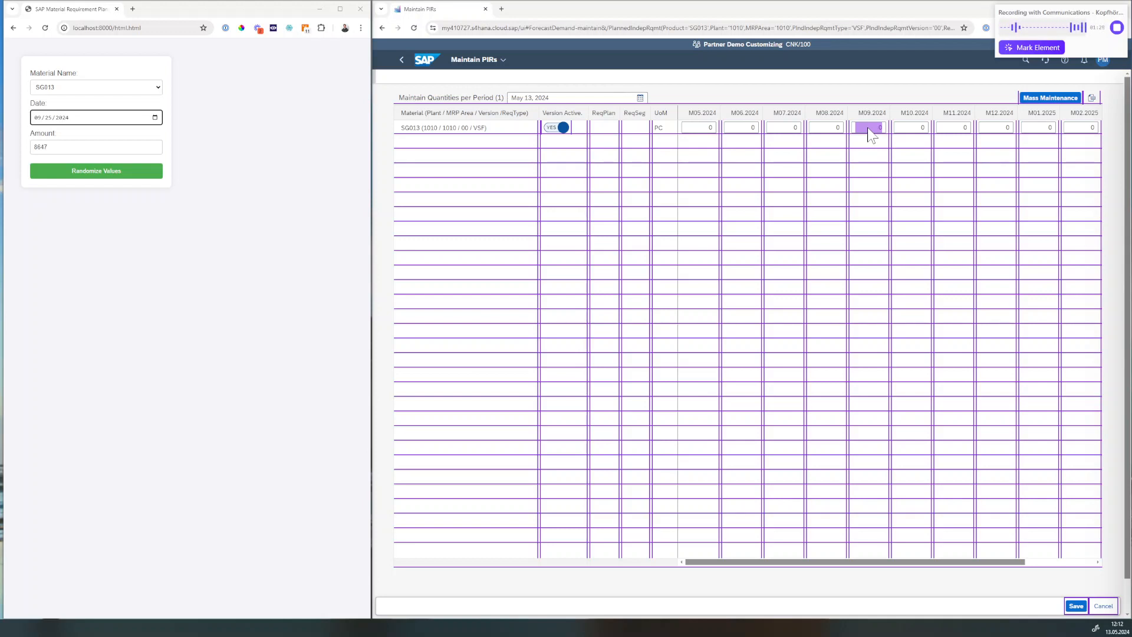
left_click(868, 128)
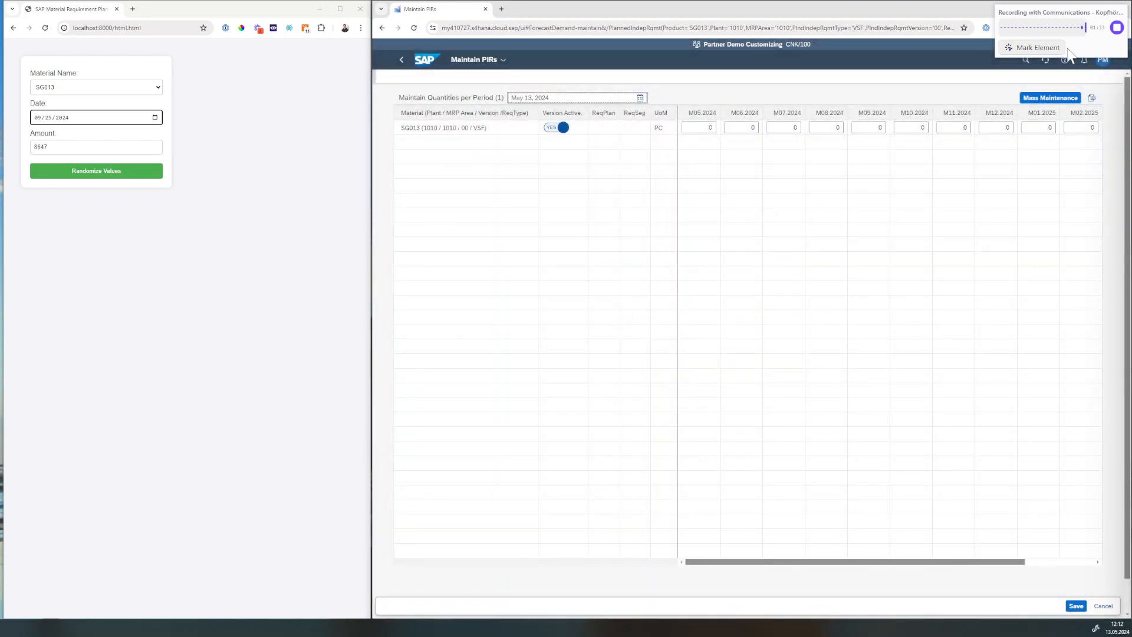
- Stop the voice recording and send it to the automation assistant
left_click(1117, 27)
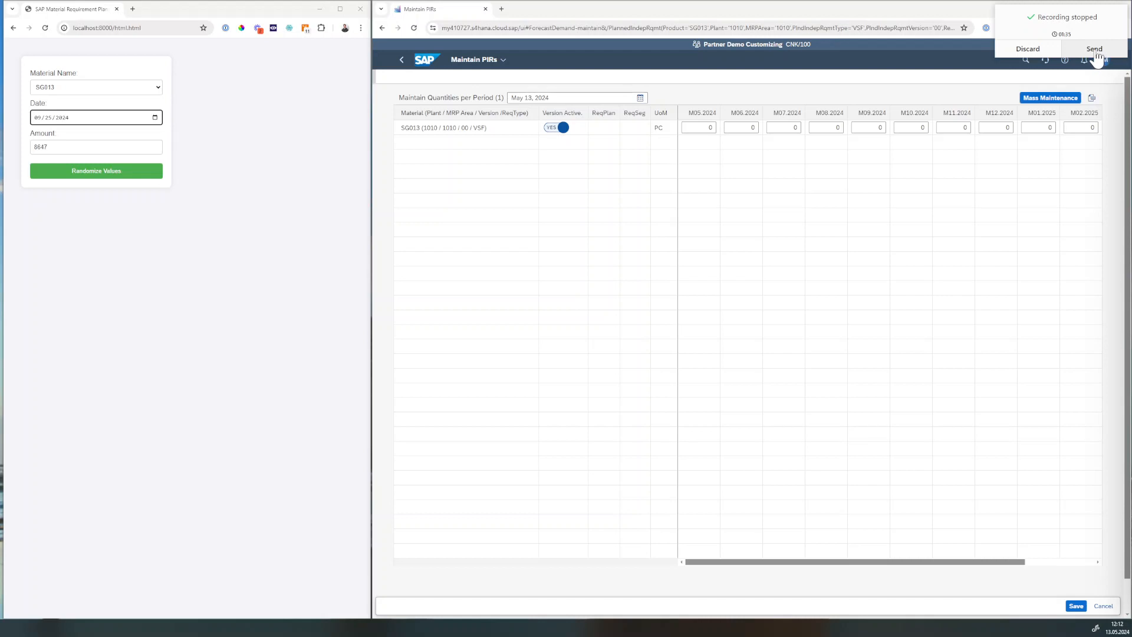
left_click(1095, 50)
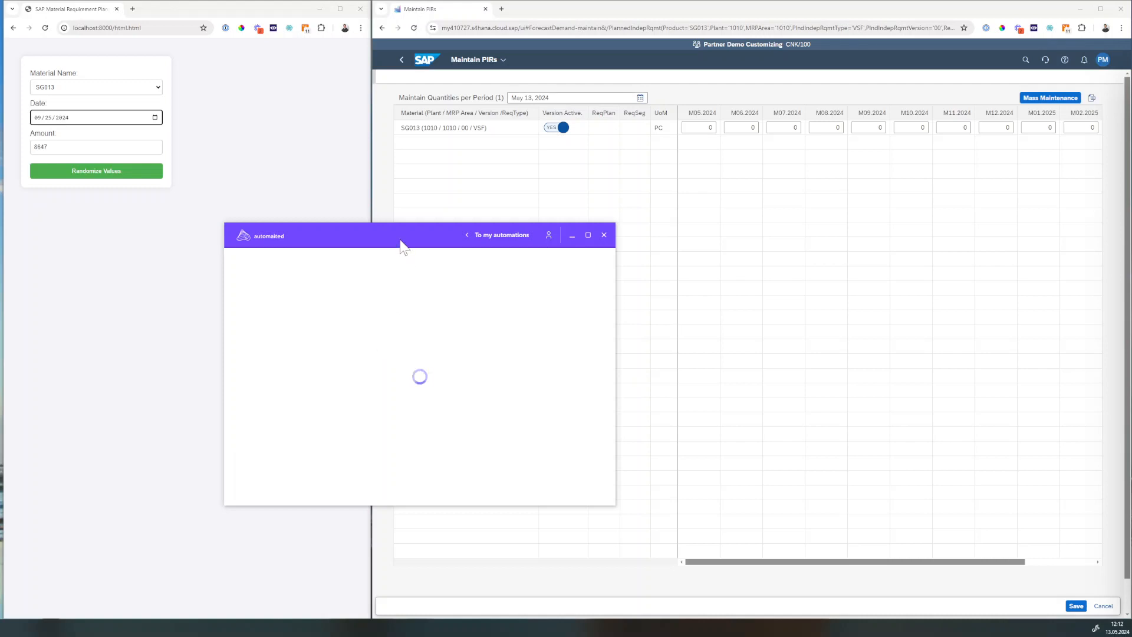
- Review the transcribed workflow instructions and inspect the marked-element screenshots for Element_10 and Element_4
left_click_drag(401, 239, 422, 151)
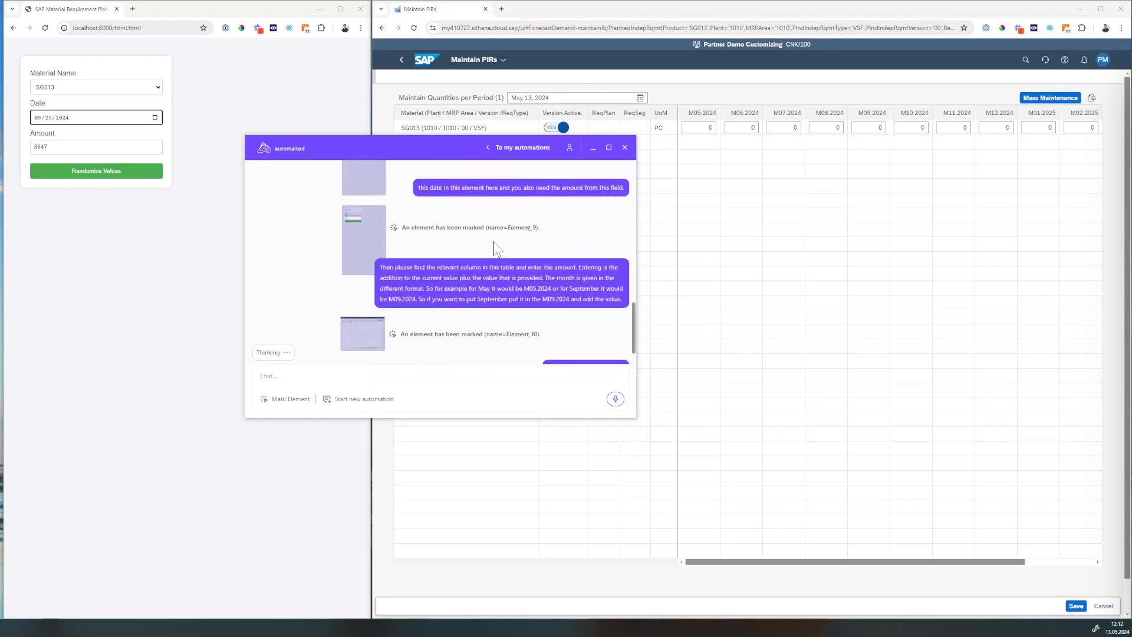
scroll(494, 243, "up", 10)
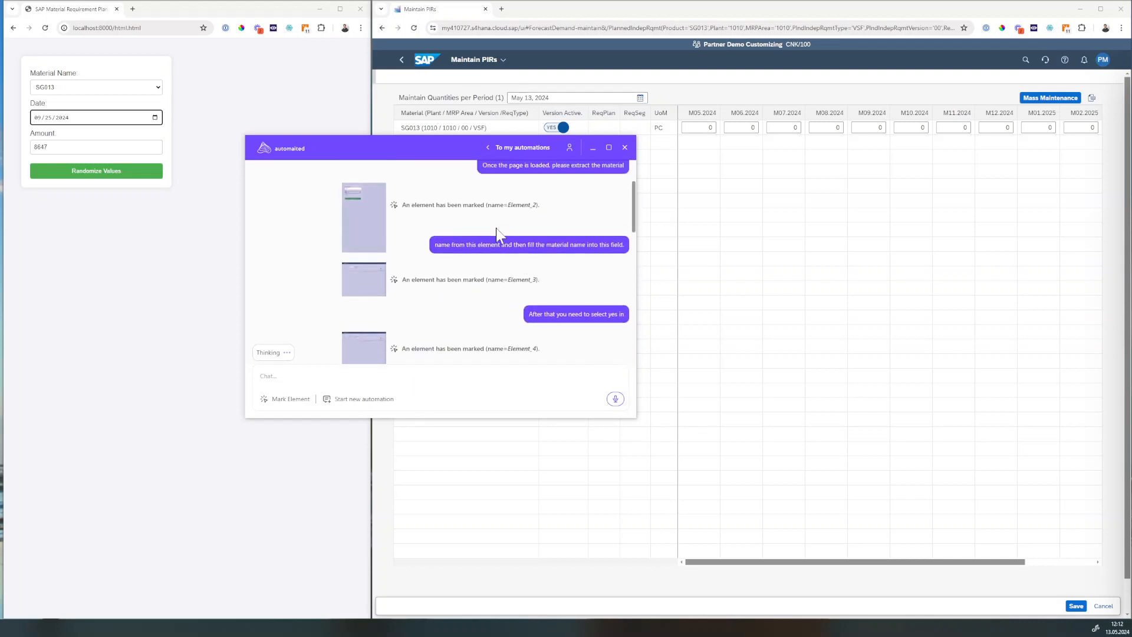
scroll(497, 230, "down", 10)
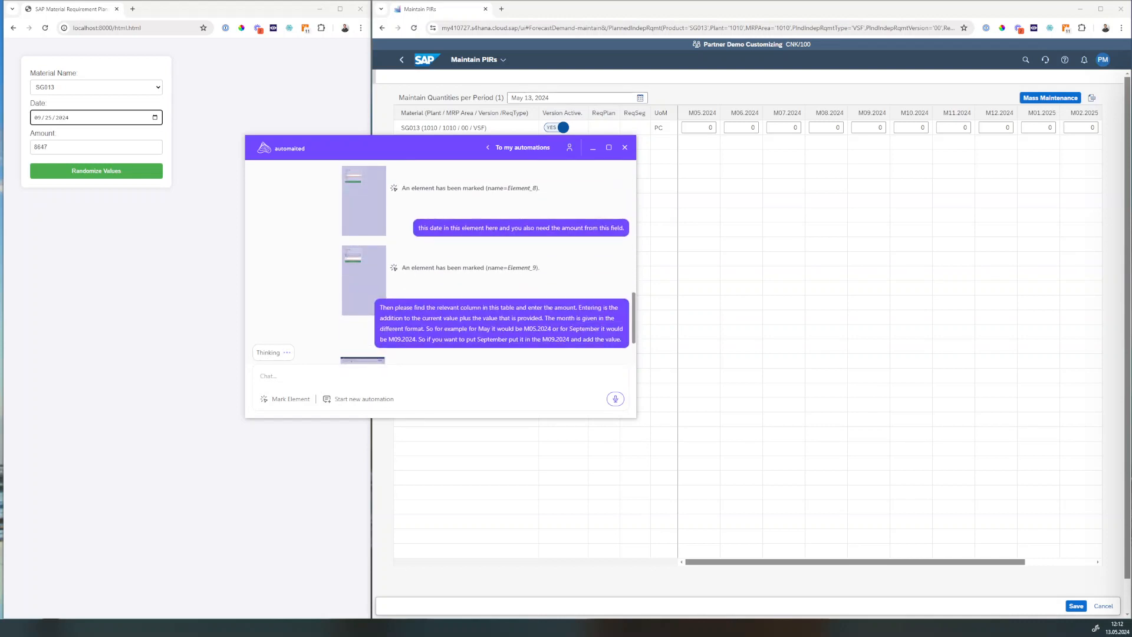
scroll(484, 274, "down", 1)
scroll(483, 275, "down", 2)
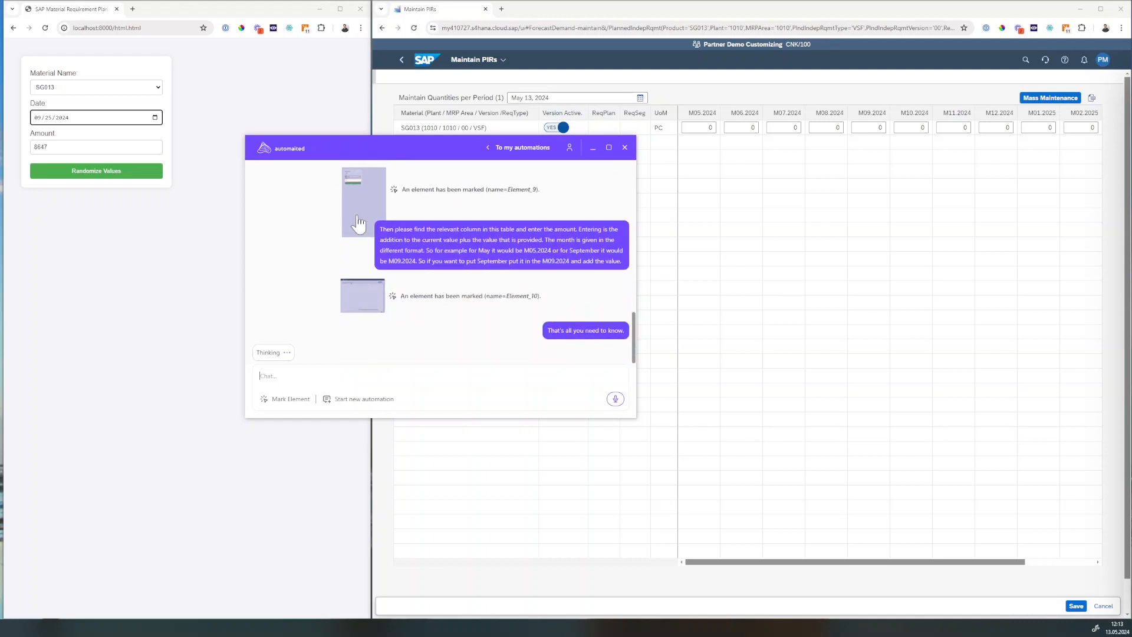
left_click(367, 302)
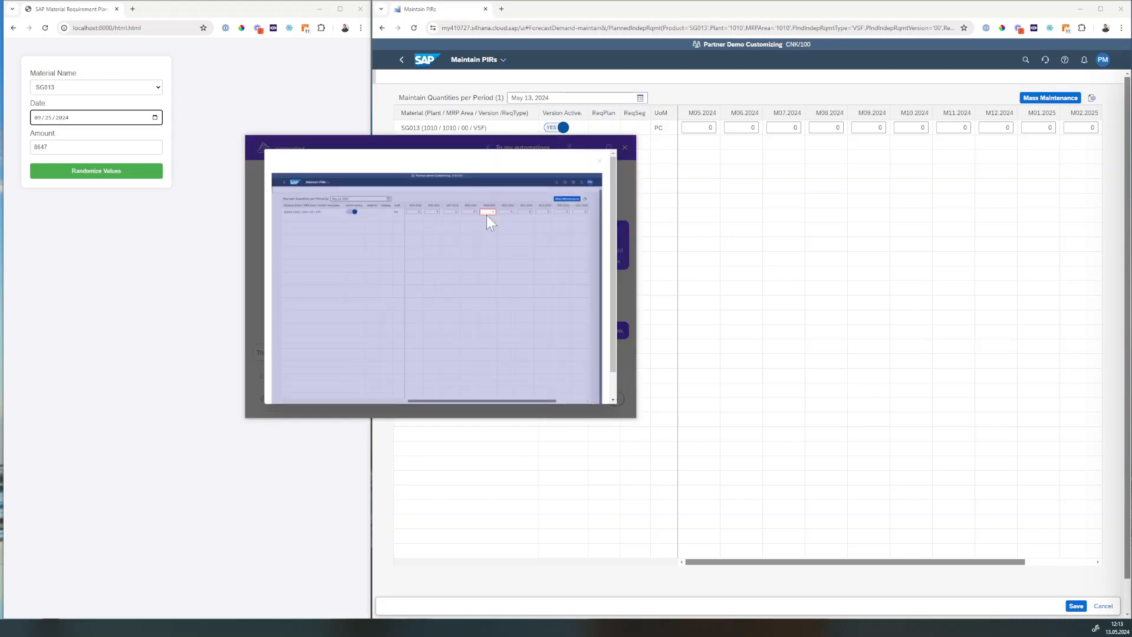
left_click(599, 162)
scroll(535, 288, "up", 7)
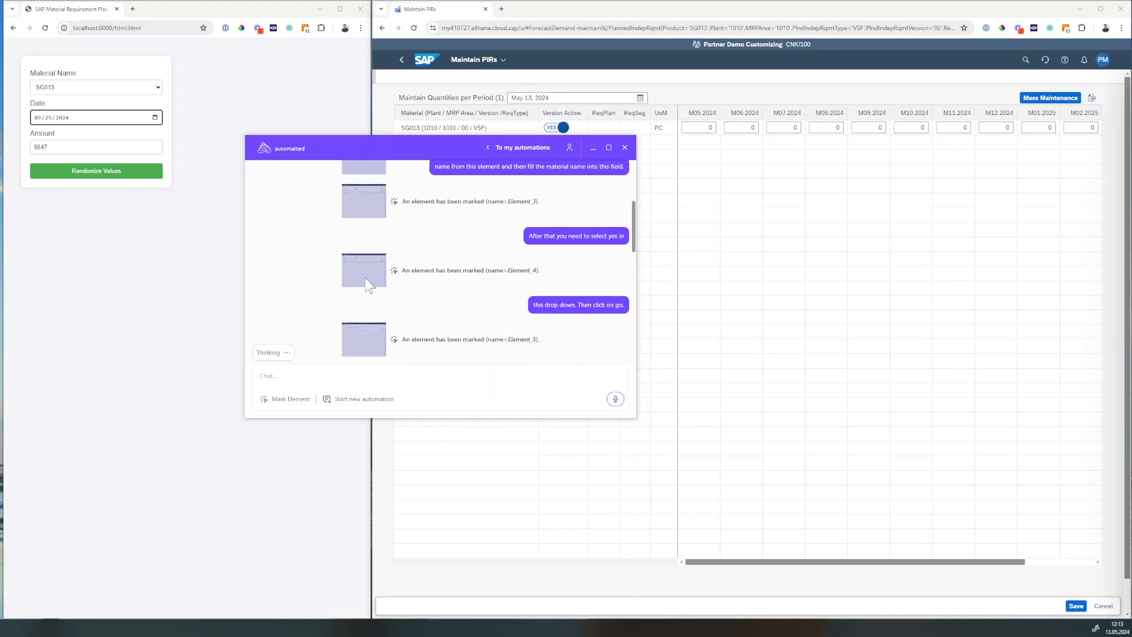
left_click(367, 282)
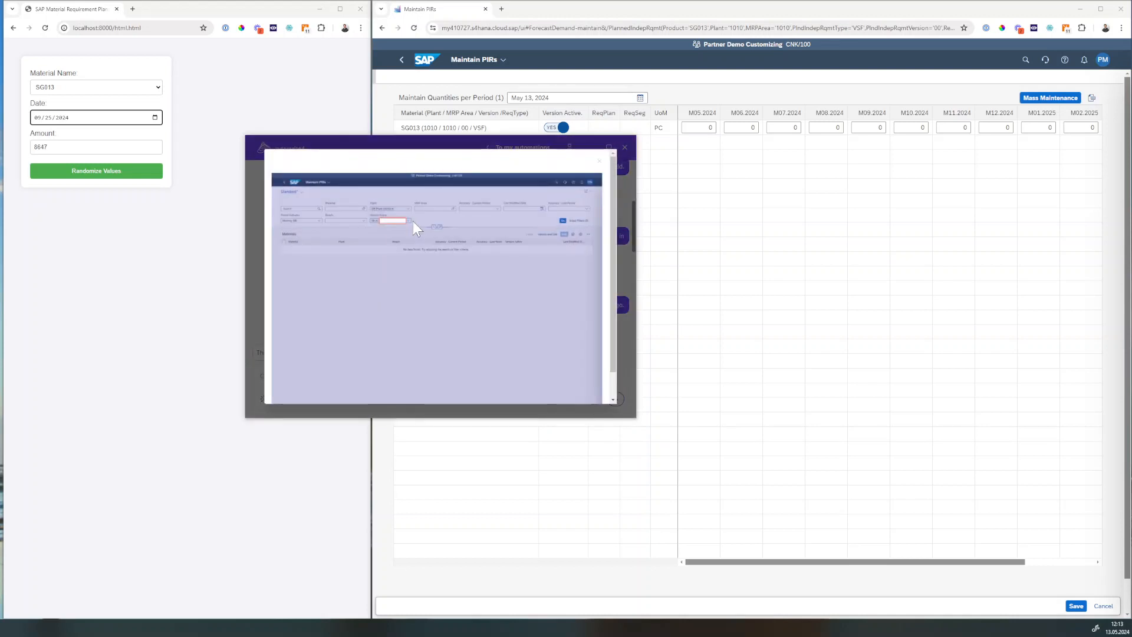
left_click(599, 161)
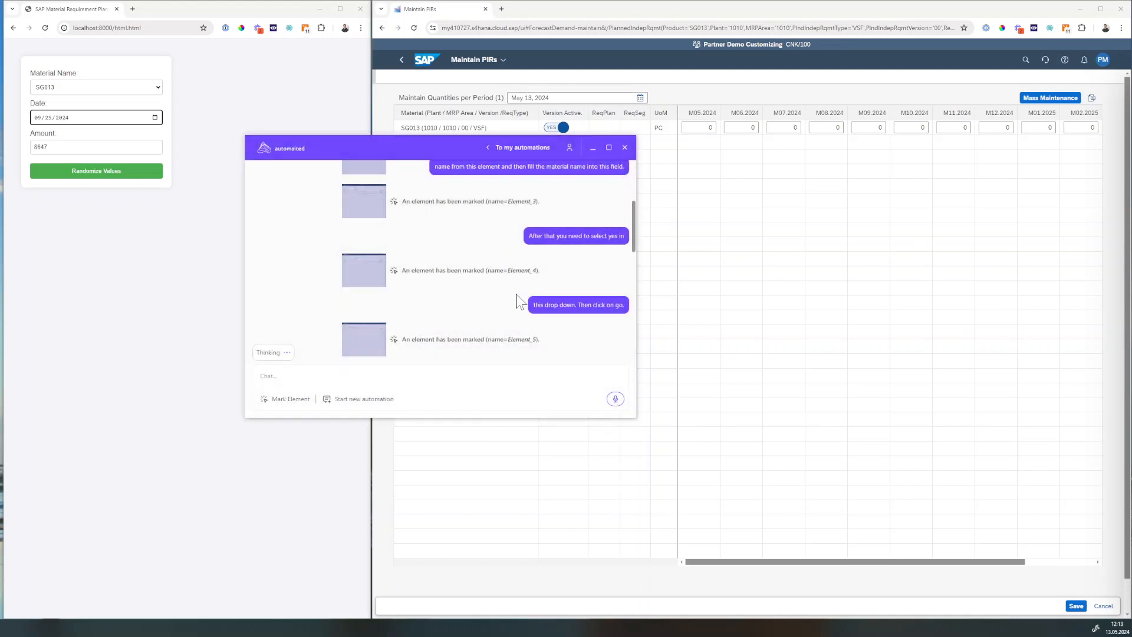
- Answer the assistant's question about a material name missing from SAP S/4HANA with option 2, stopping the automation and notifying
scroll(516, 300, "down", 10)
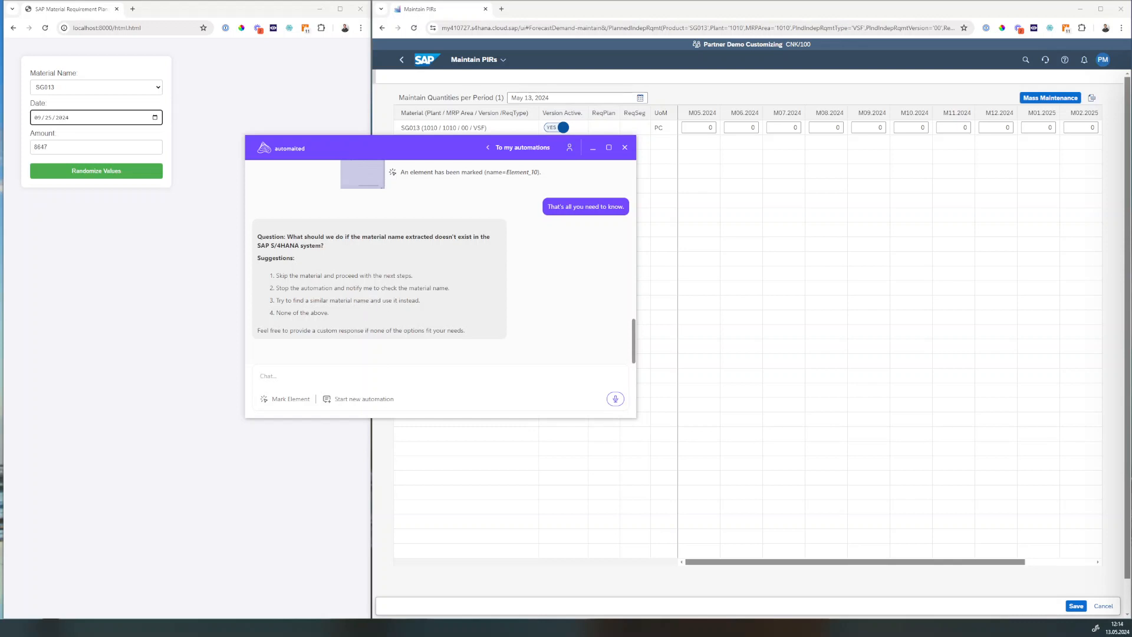
type("2")
left_click(612, 402)
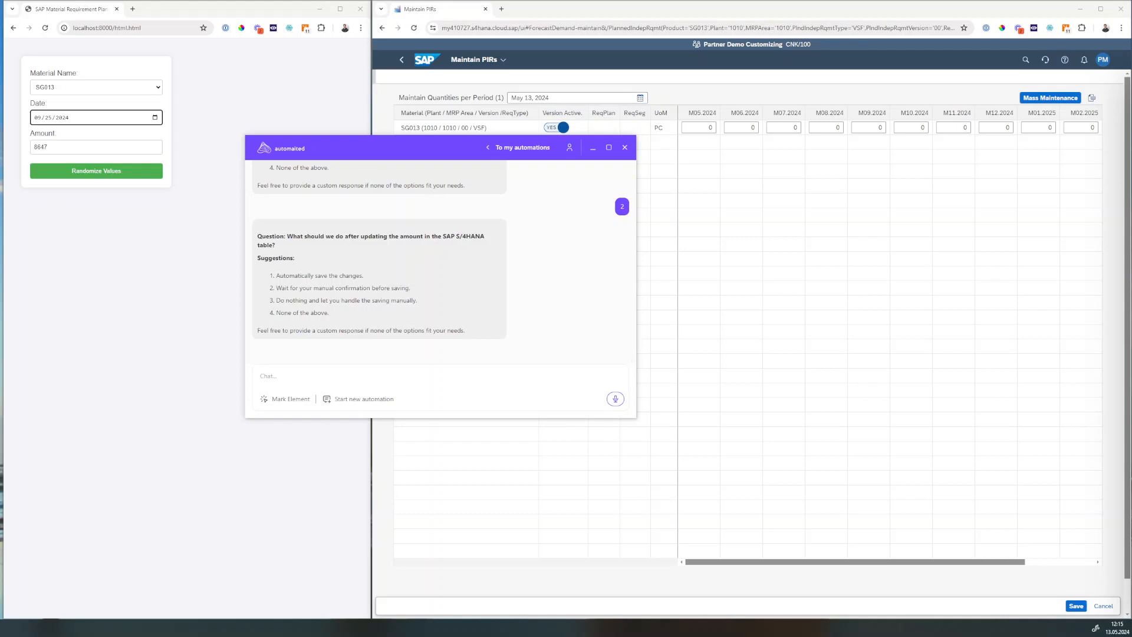
- Answer the post-update saving question with option 3 and the missing month column question with "The relevant column will be available"
type("3")
key("Return")
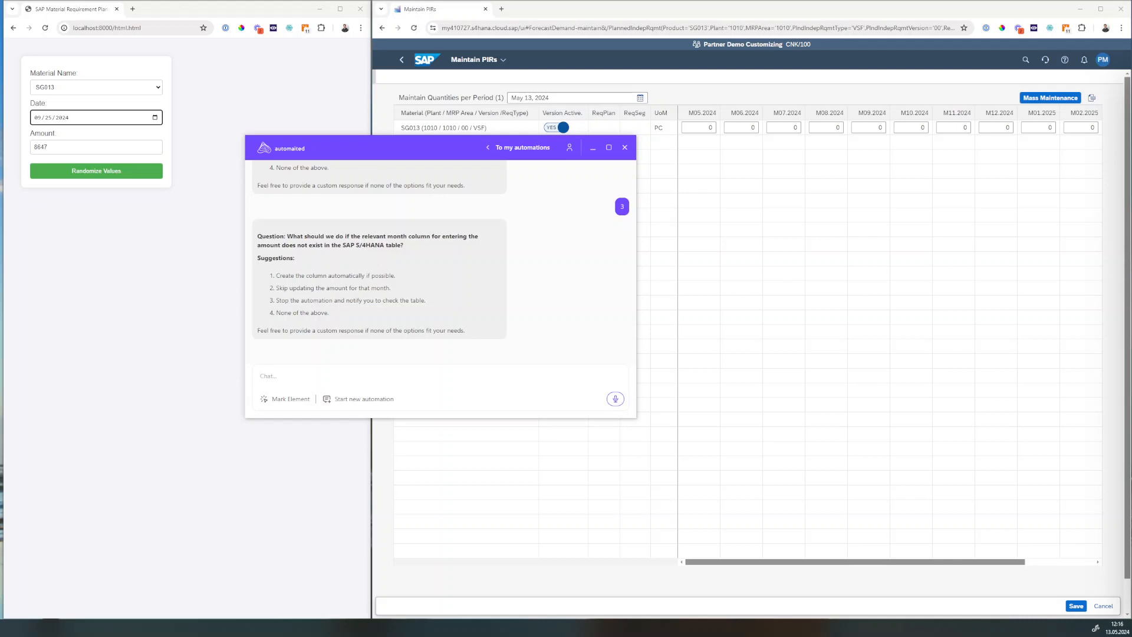
type("The relevant column will be available")
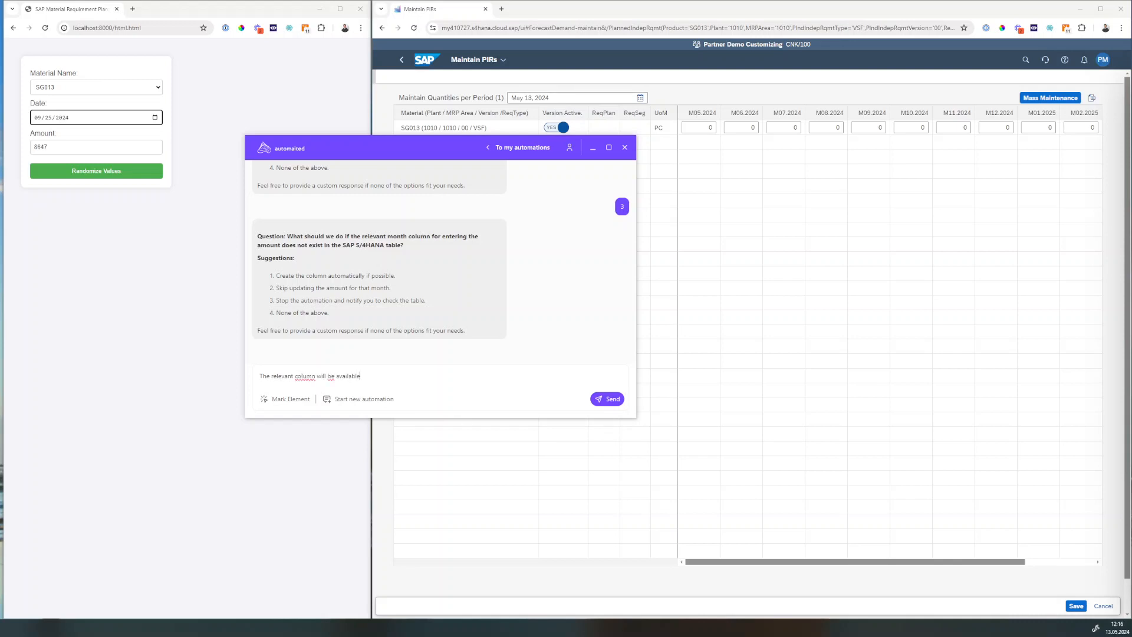
key("Return")
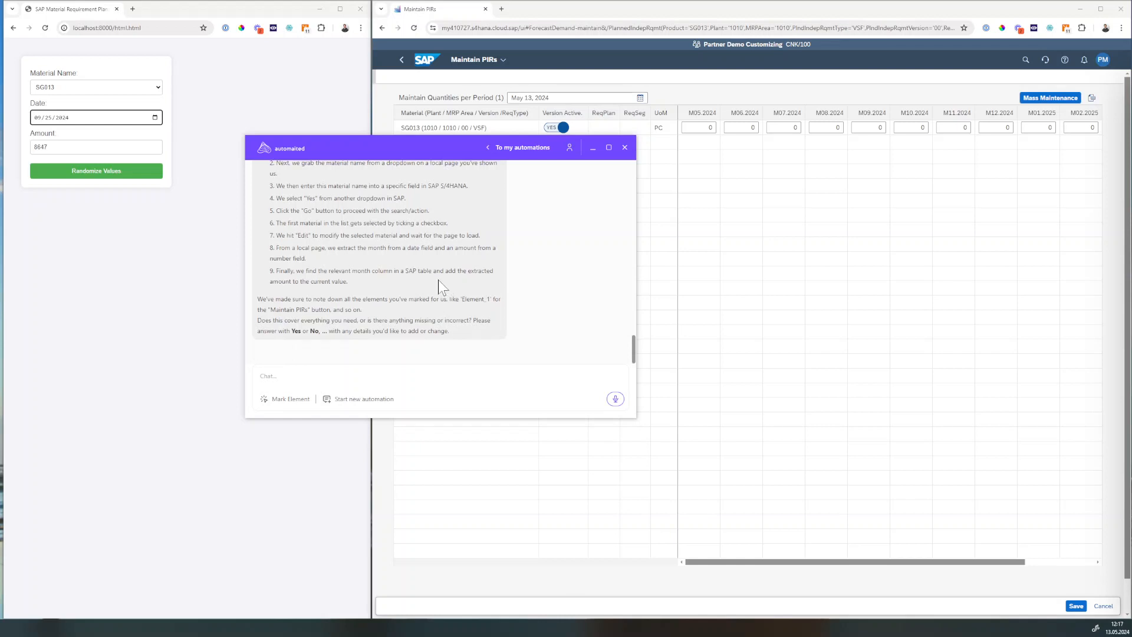
- Review the assistant's nine-step process summary and approve it with "yes" so that the automation is built
scroll(332, 206, "up", 1)
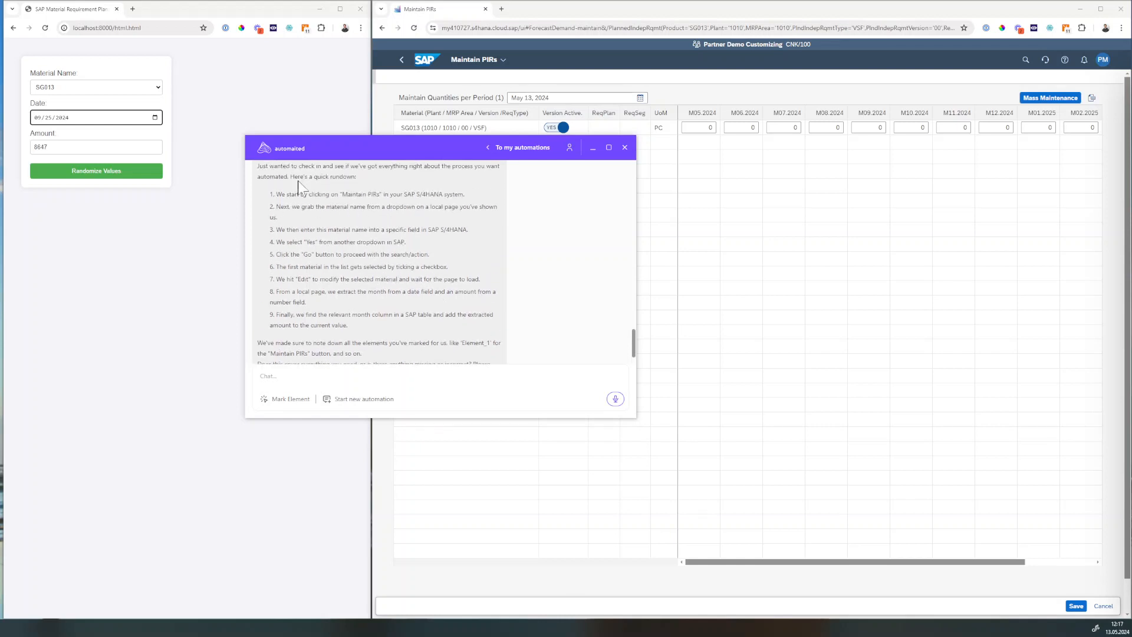
scroll(441, 262, "up", 1)
scroll(441, 262, "down", 1)
left_click(115, 128)
scroll(395, 357, "down", 1)
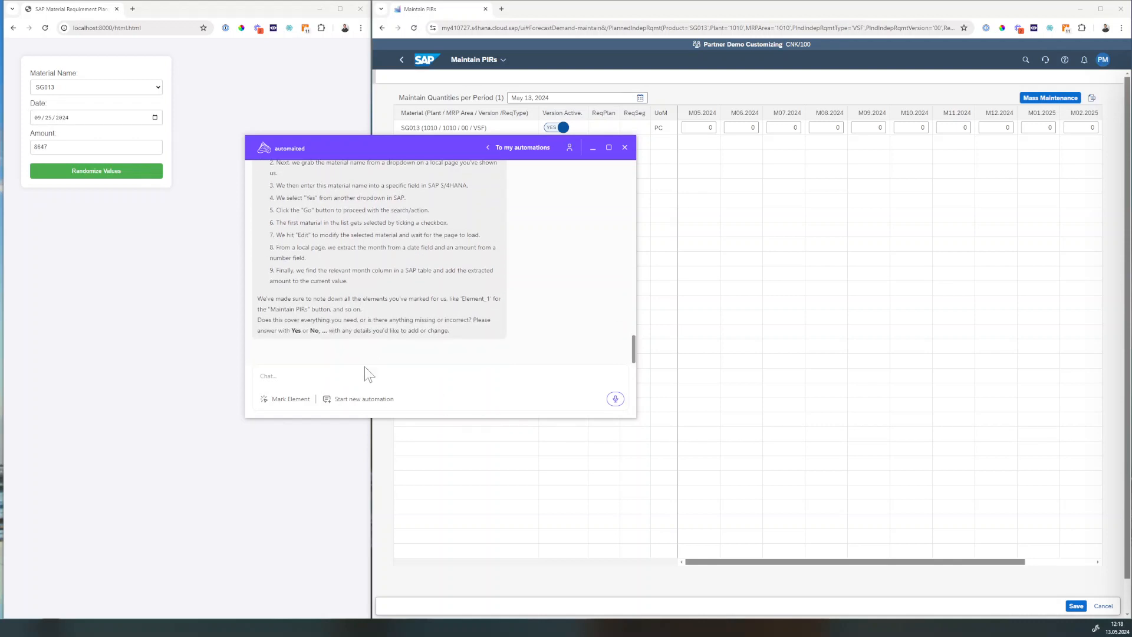
left_click(370, 375)
type("yes")
key("Return")
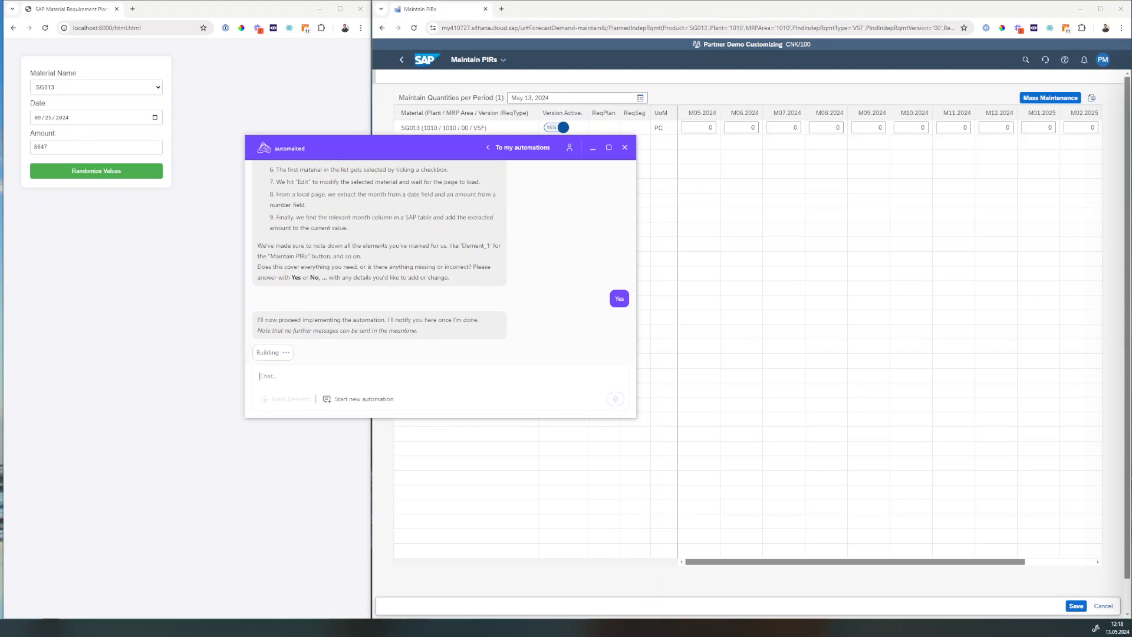
- Return to the SAP home page and run version 3 of the automation as a test
left_click(427, 66)
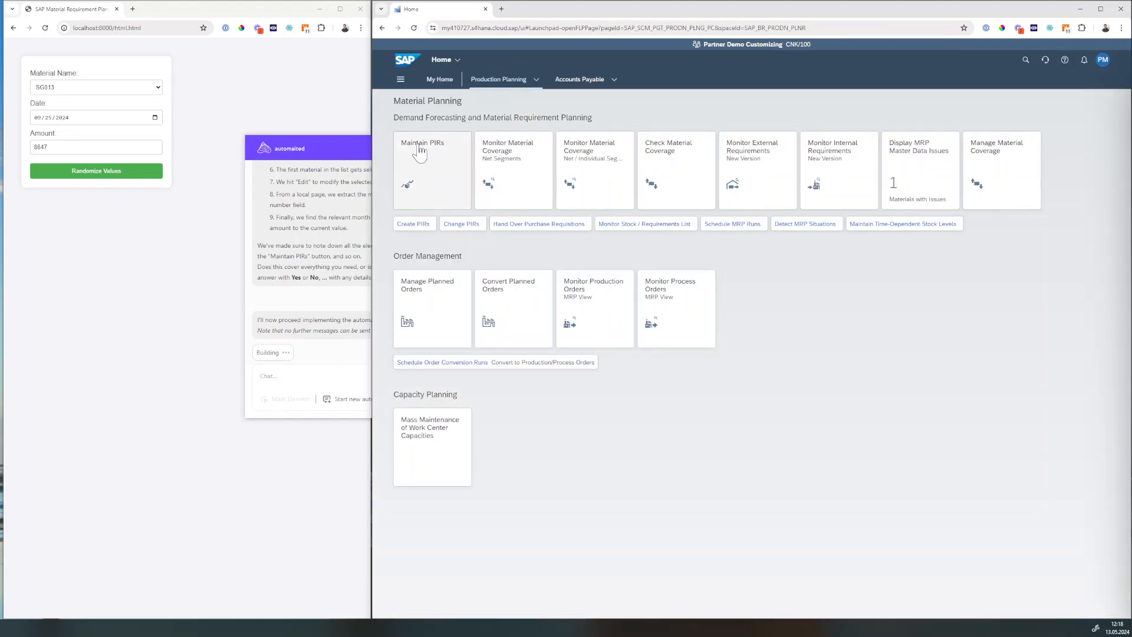
left_click(342, 146)
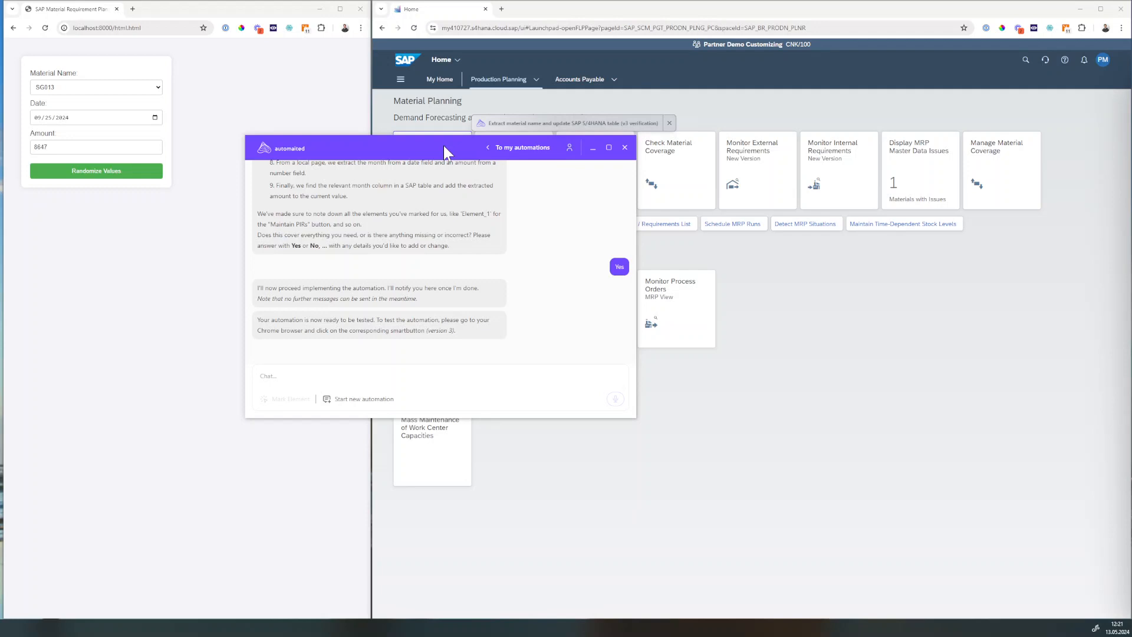
left_click_drag(443, 145, 415, 271)
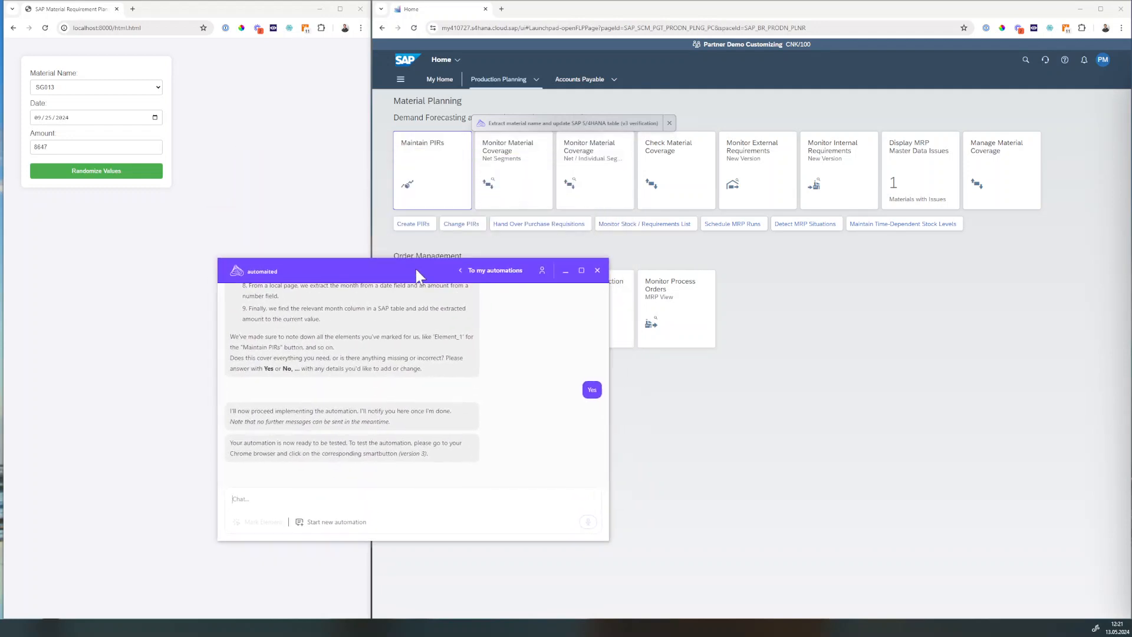
left_click(551, 125)
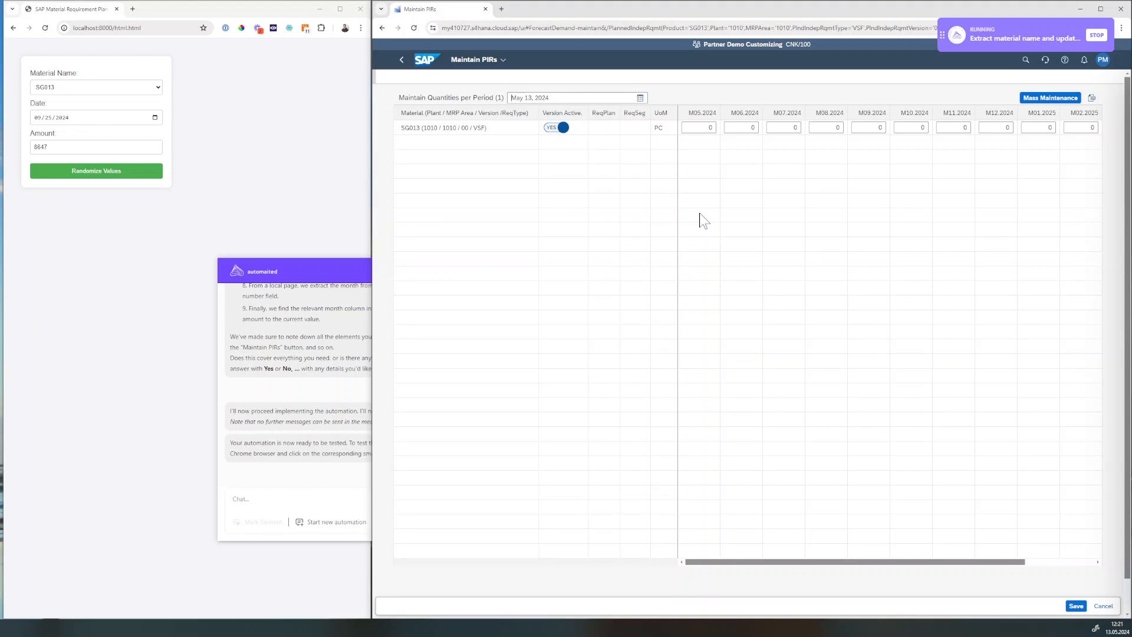
- Dismiss the automation's error notice and read the assistant's messages about the version 3 run
left_click(324, 268)
left_click_drag(436, 272, 425, 249)
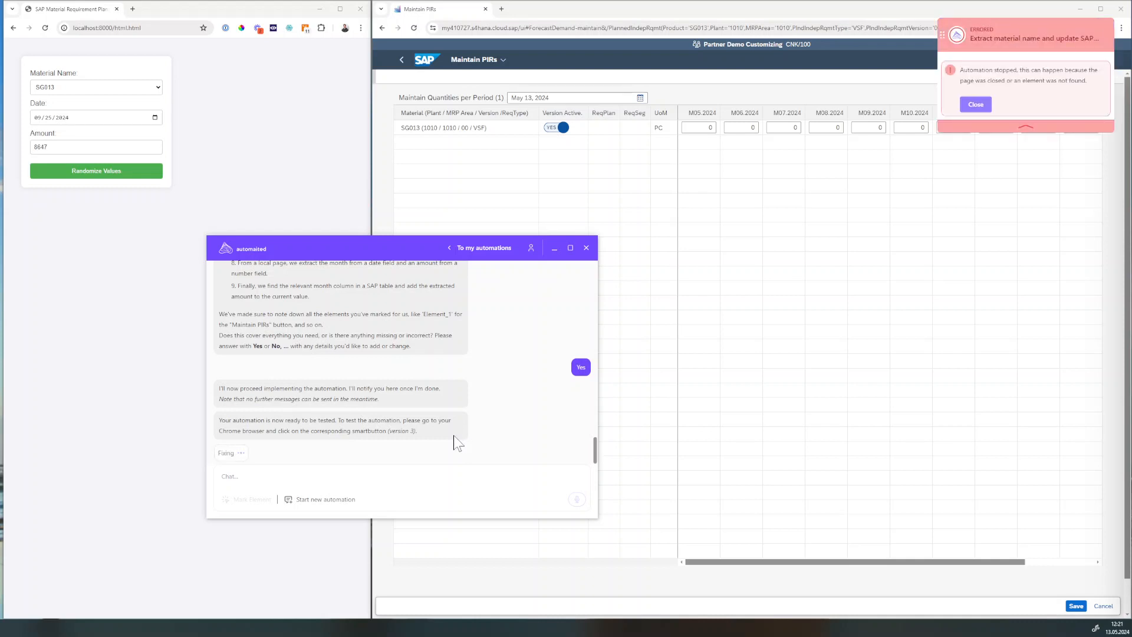
left_click(976, 105)
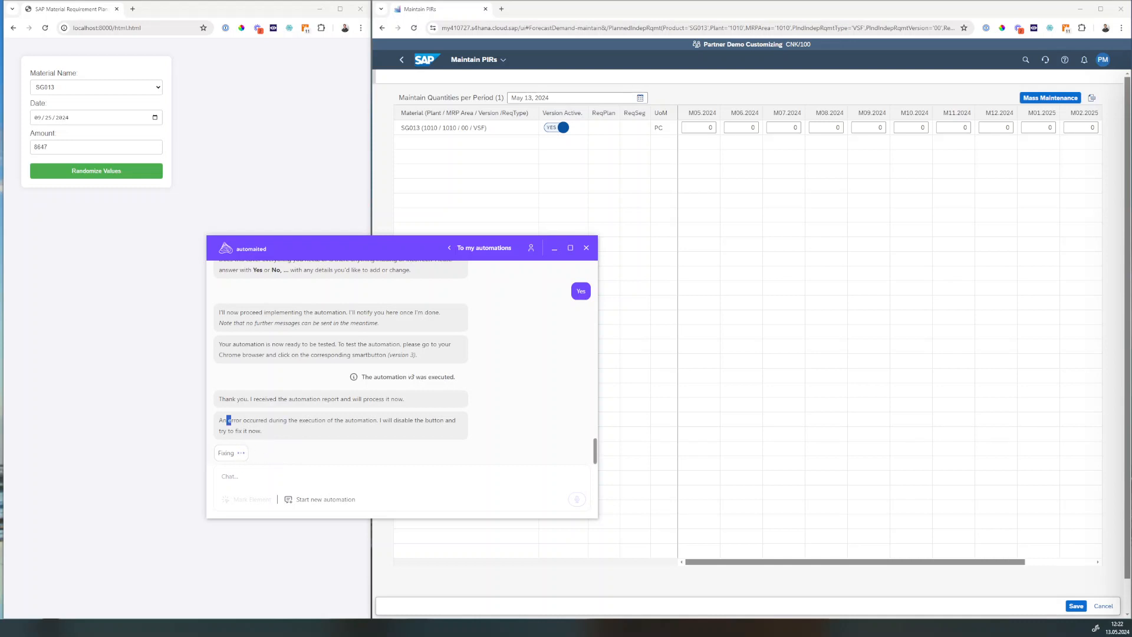
left_click_drag(228, 420, 380, 423)
left_click(362, 435)
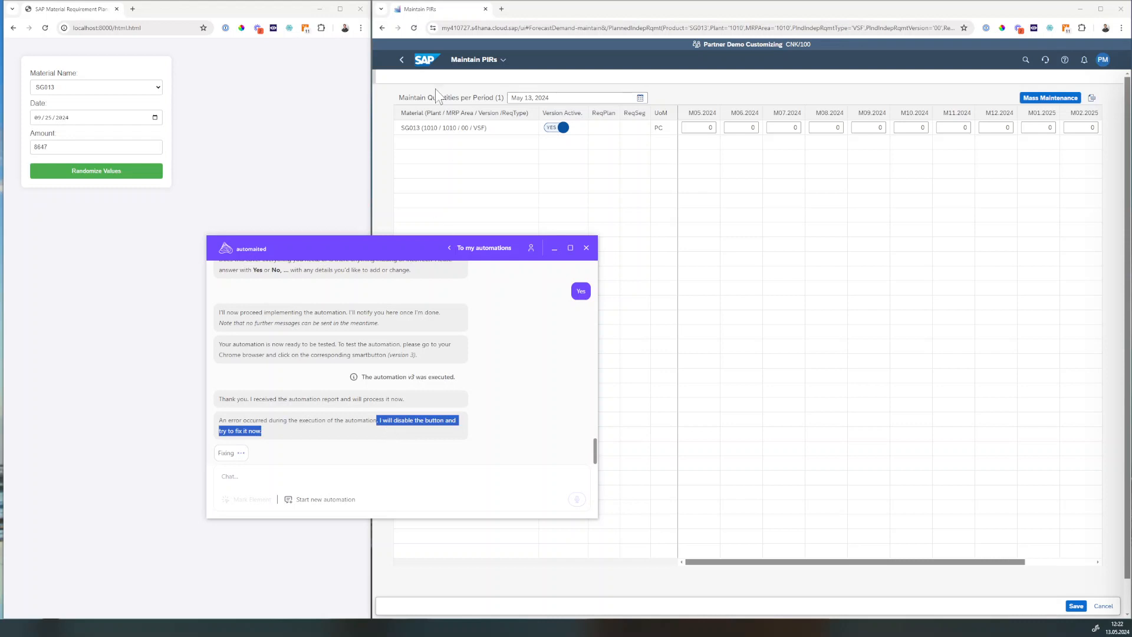
- Go back to the SAP home page and run version 4 of the automation
left_click(433, 66)
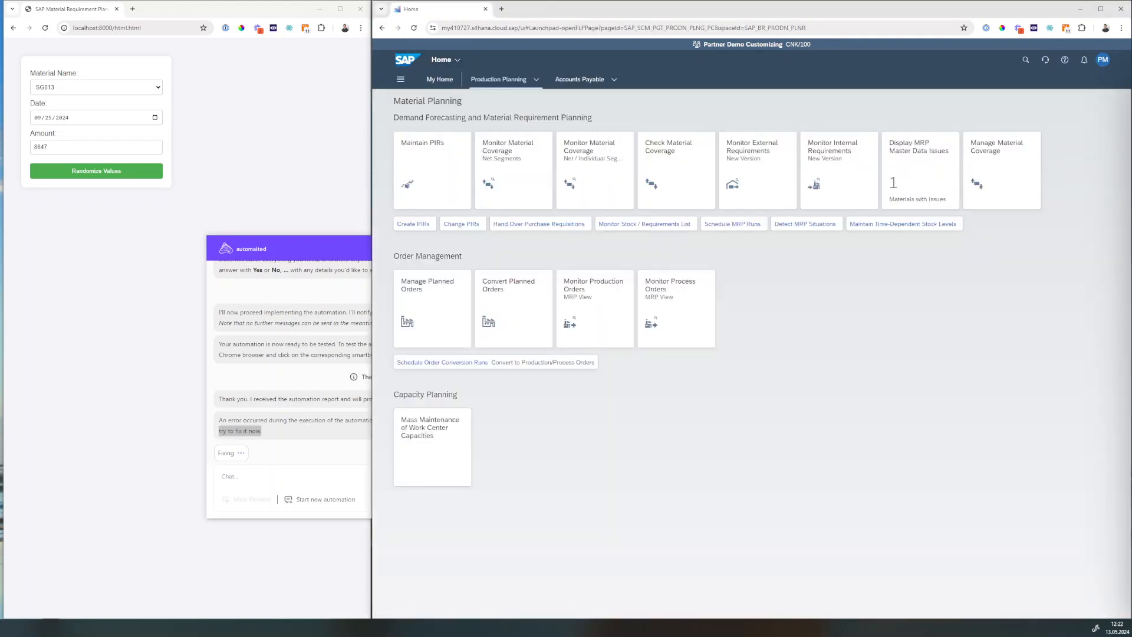
left_click(351, 244)
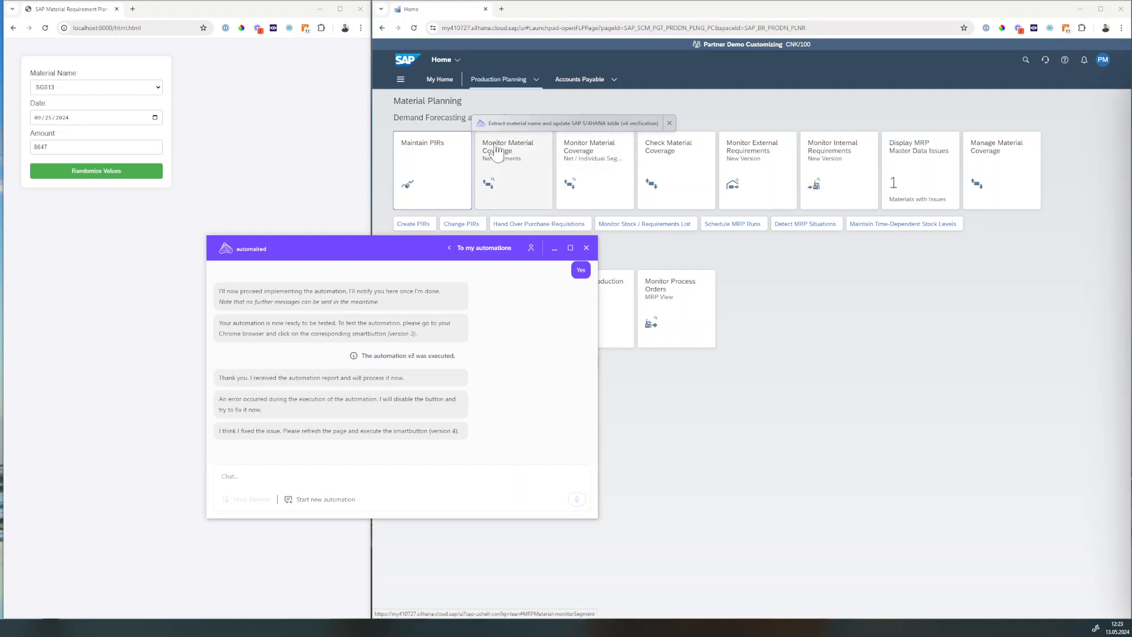
left_click(543, 127)
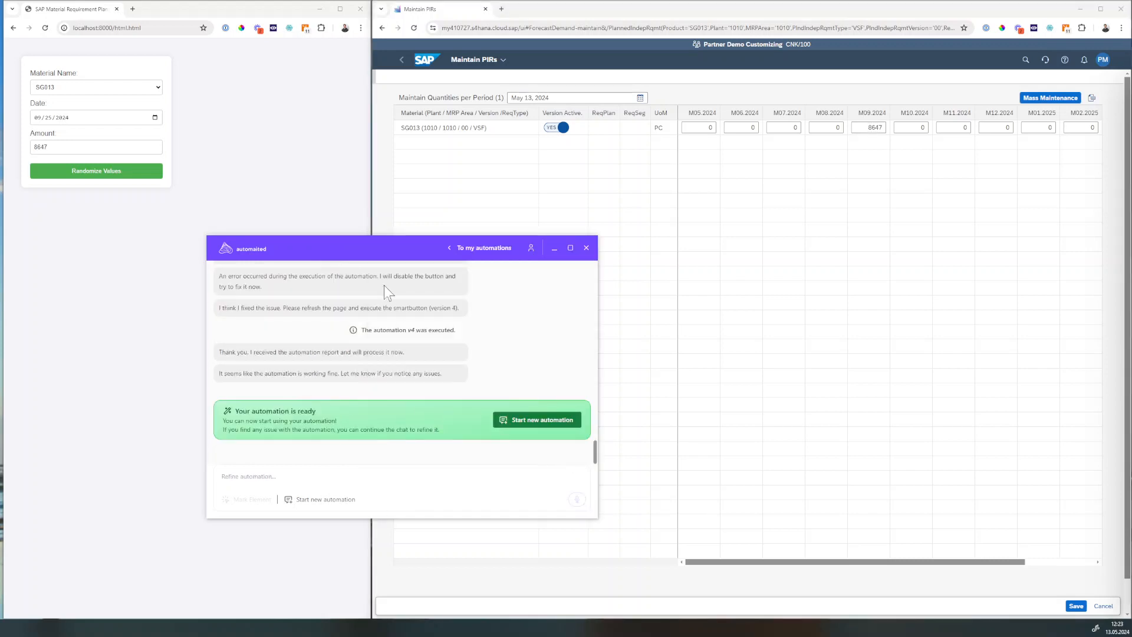
- Leave SG013's quantities page for the SAP home page, discarding the unsaved data
left_click_drag(367, 259, 437, 270)
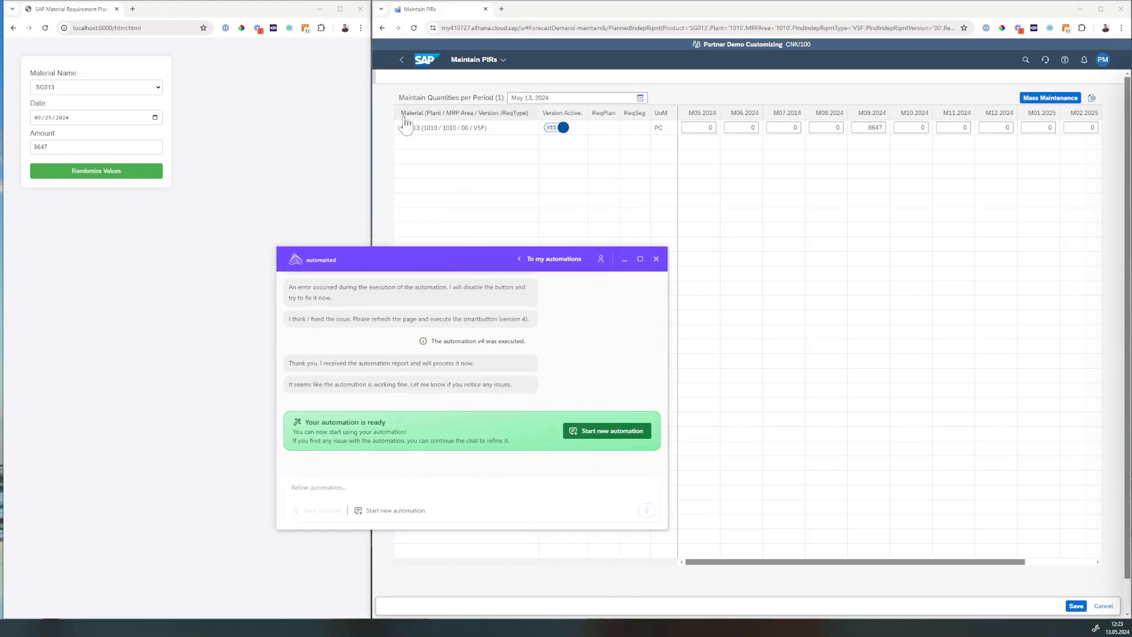
left_click(426, 60)
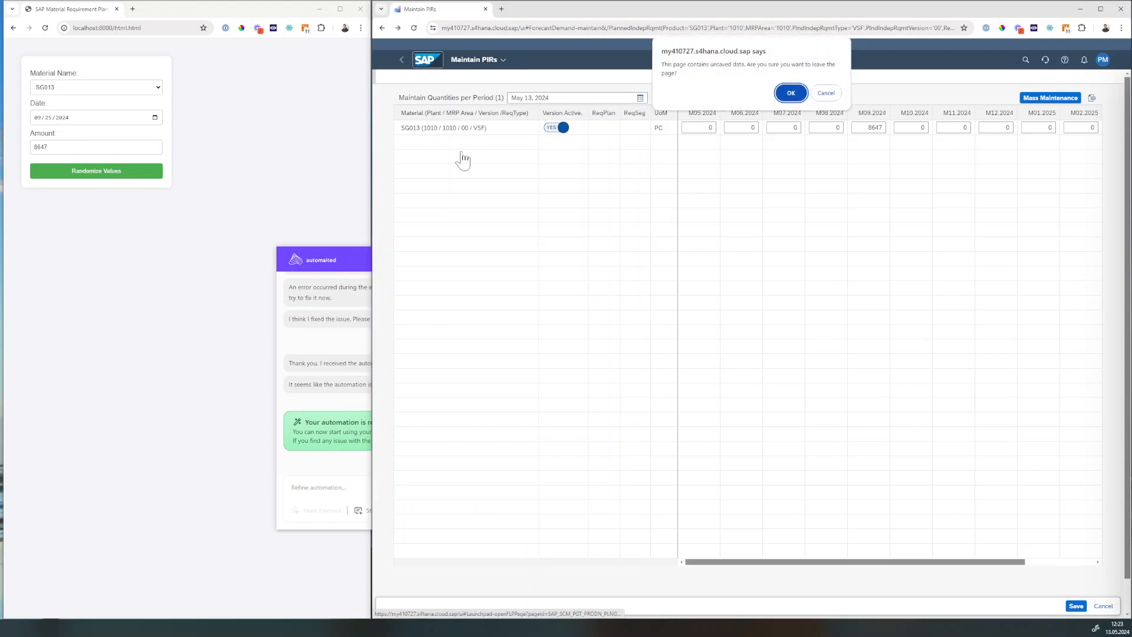
left_click(791, 94)
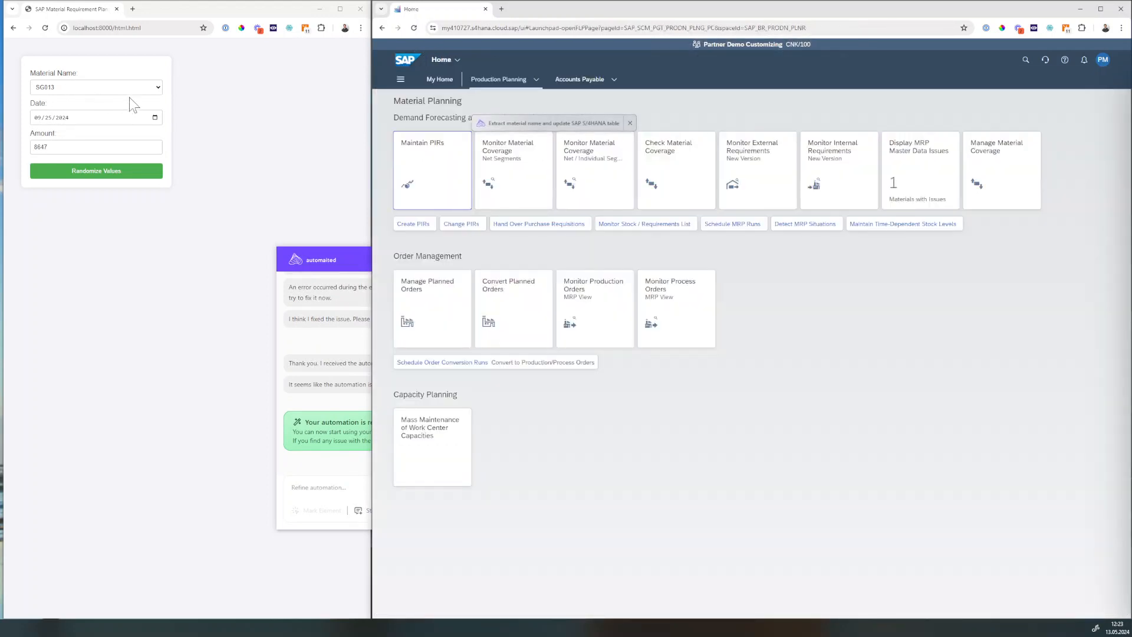
- Randomize the web form's values and set its material name to TG0011 and its amount to 999
left_click(100, 177)
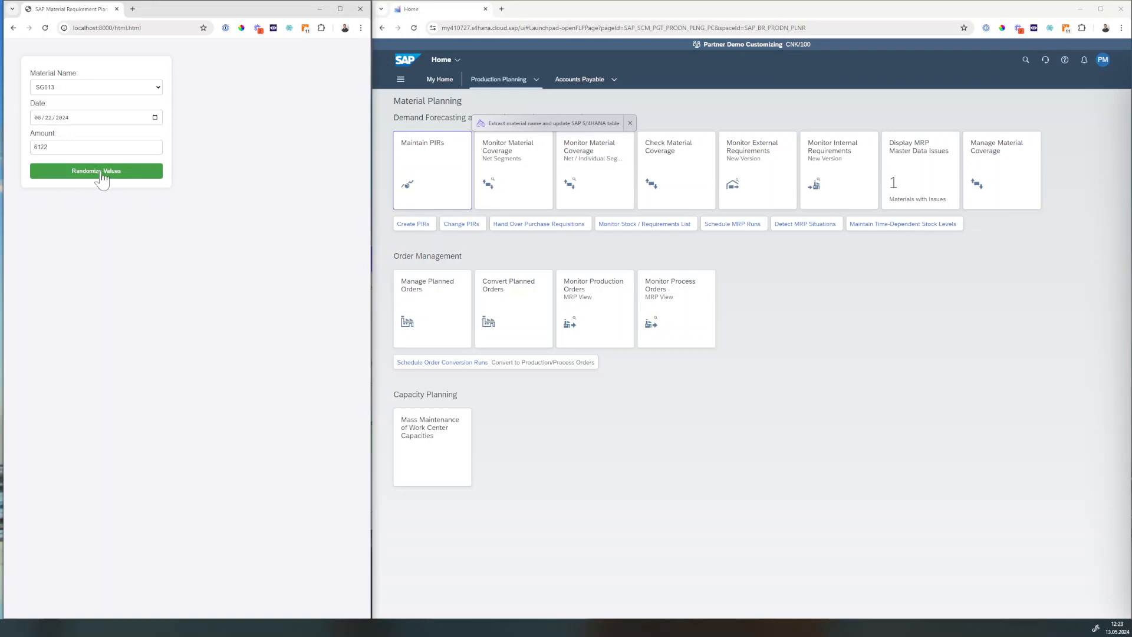
left_click(110, 176)
left_click(89, 177)
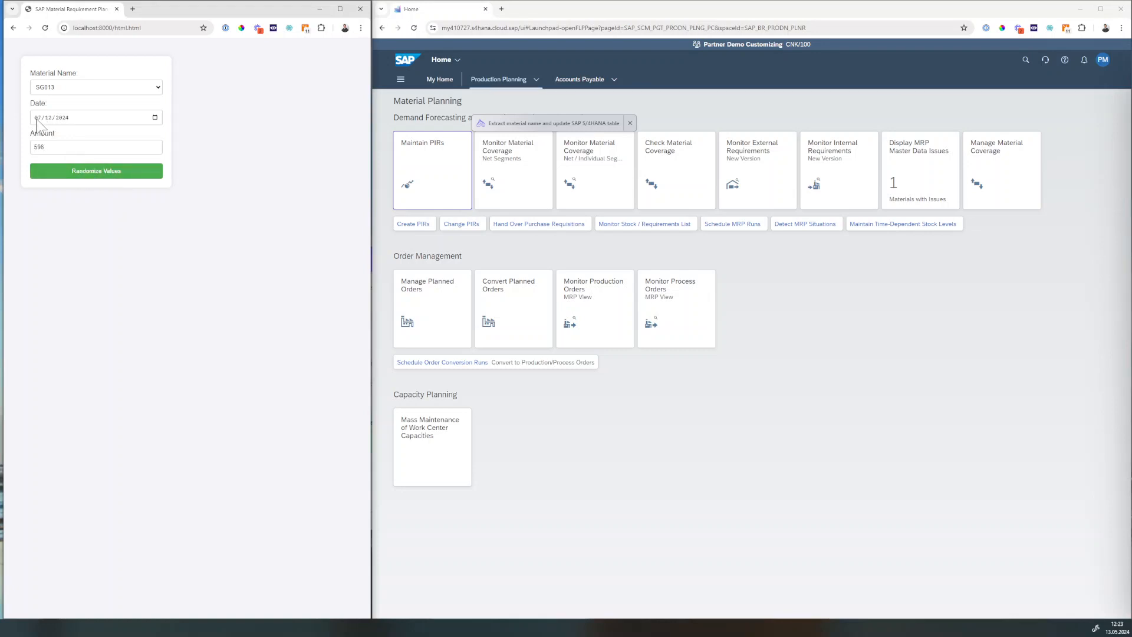
left_click(91, 88)
left_click(81, 118)
key("Tab")
key("Tab")
key("Tab")
key("Tab")
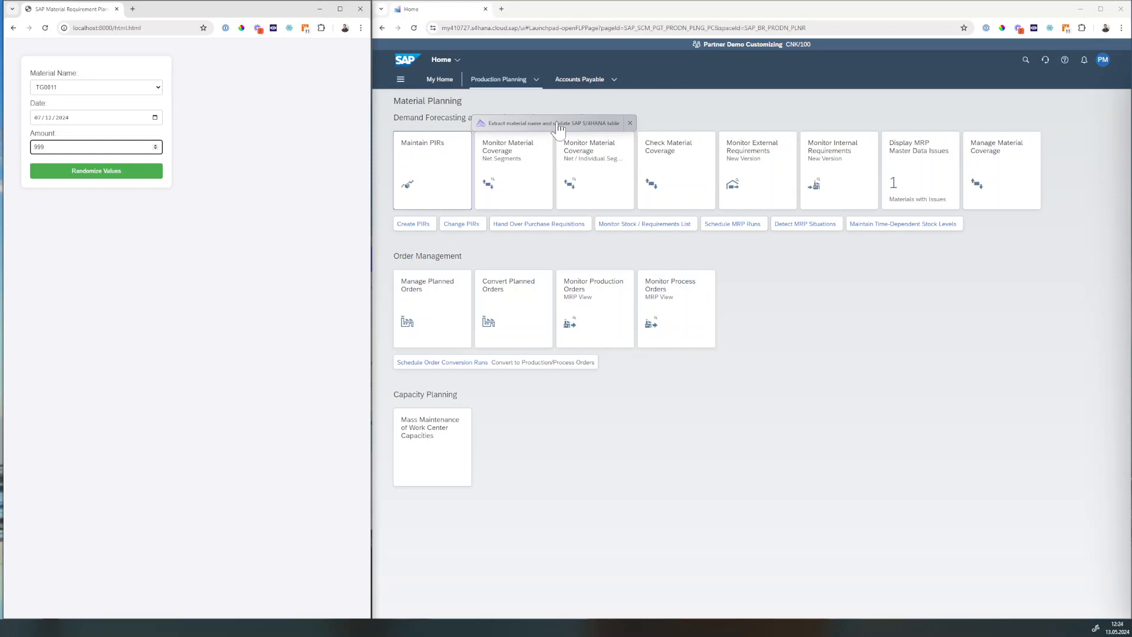
left_click(230, 220)
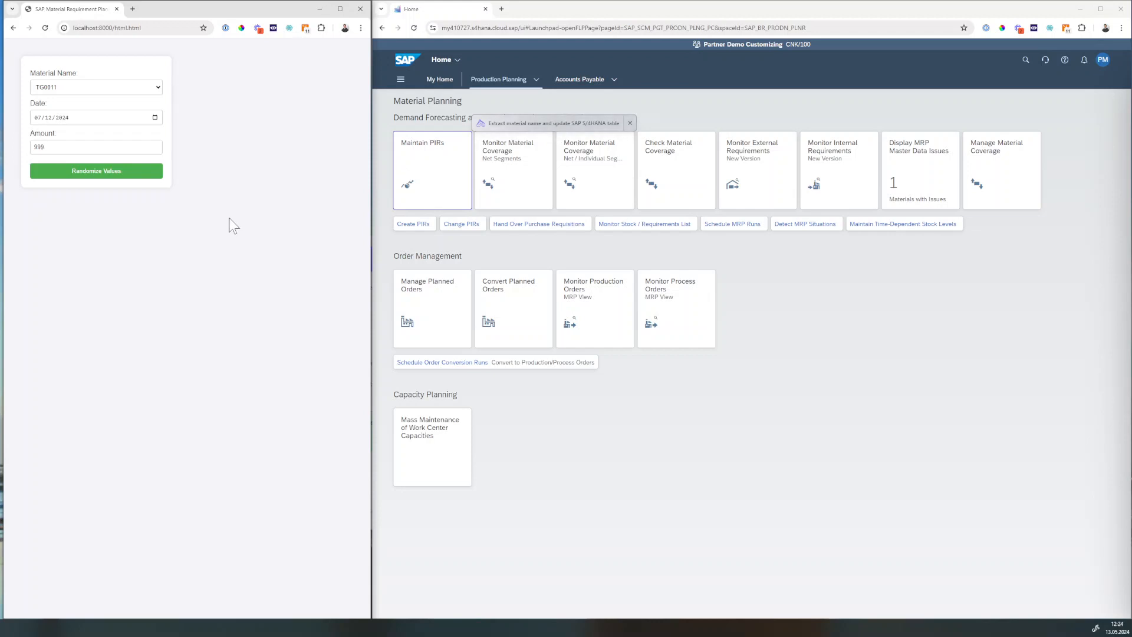
- Run the finished automation with the TG0011 form values and return to the SAP home page, discarding the unsaved quantities
left_click(561, 124)
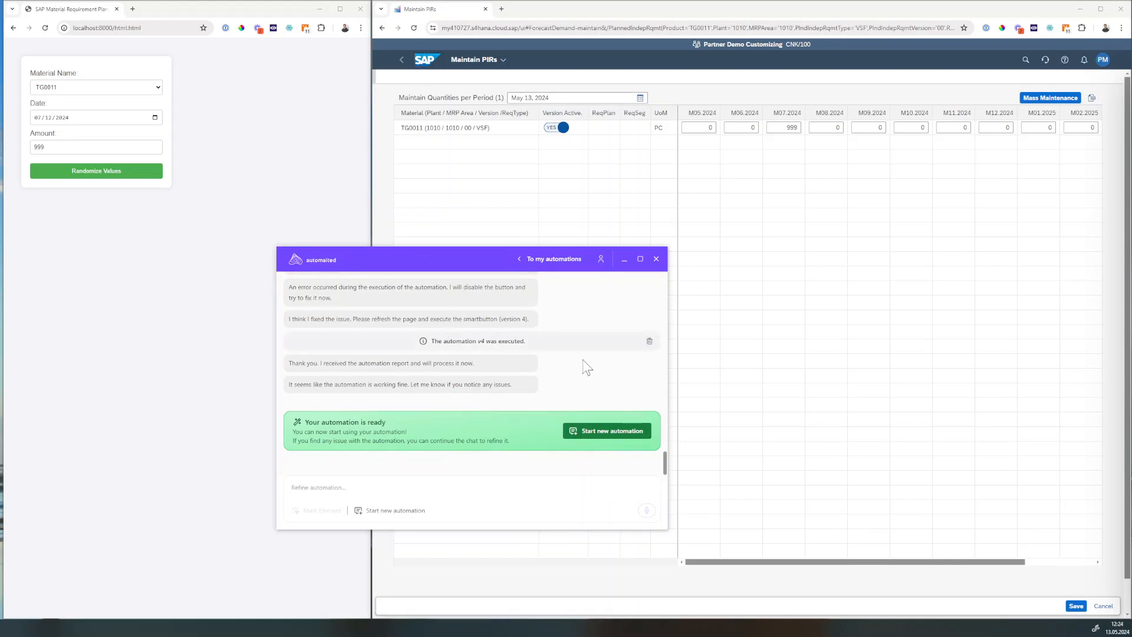
left_click(443, 59)
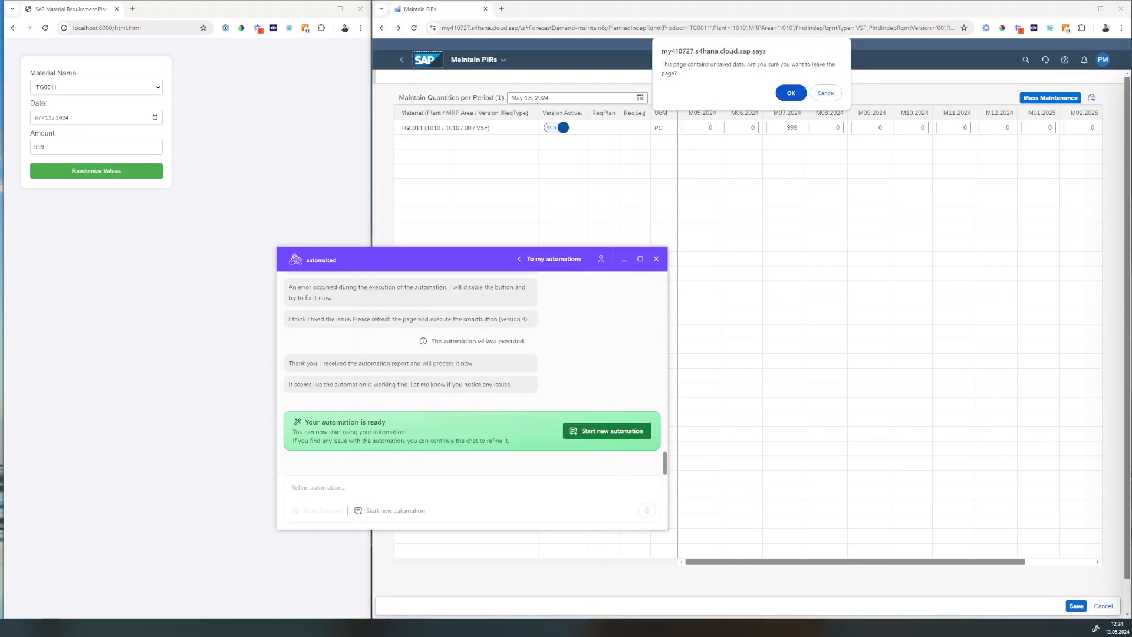
left_click(788, 94)
- Open the list of own automations and rename the completed automation to "Material Planning Process"
left_click(357, 266)
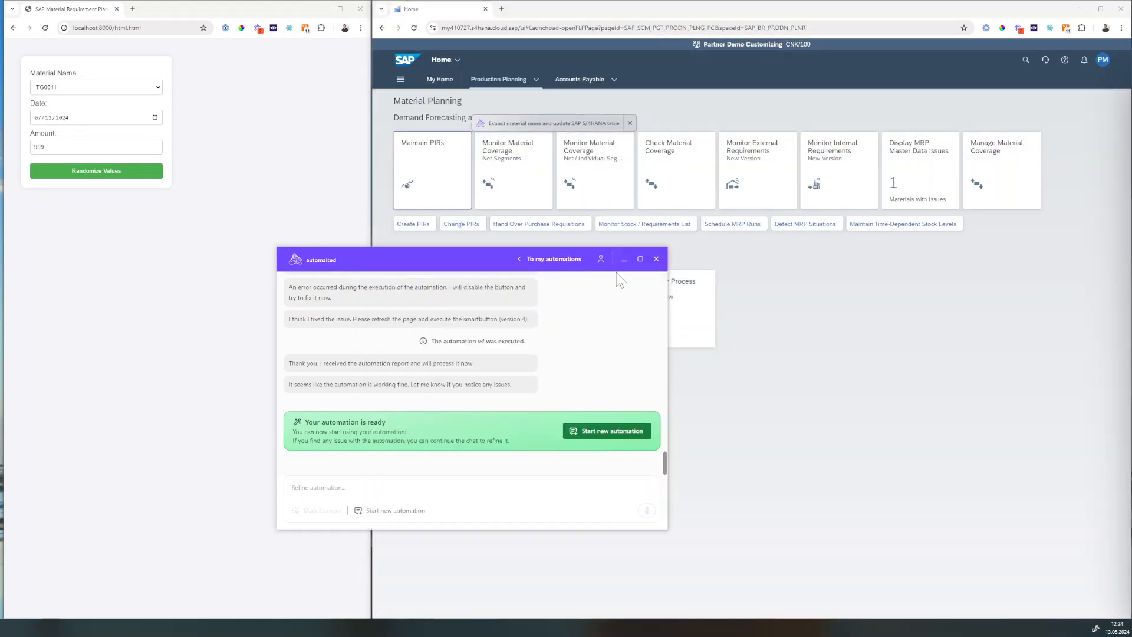
left_click(602, 260)
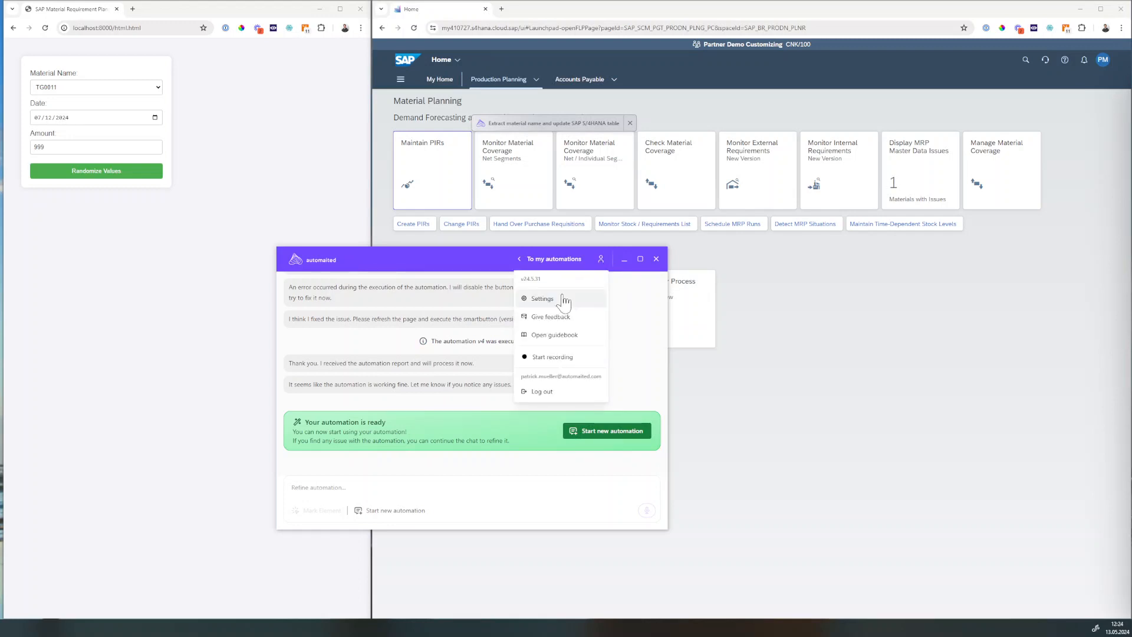
left_click(545, 260)
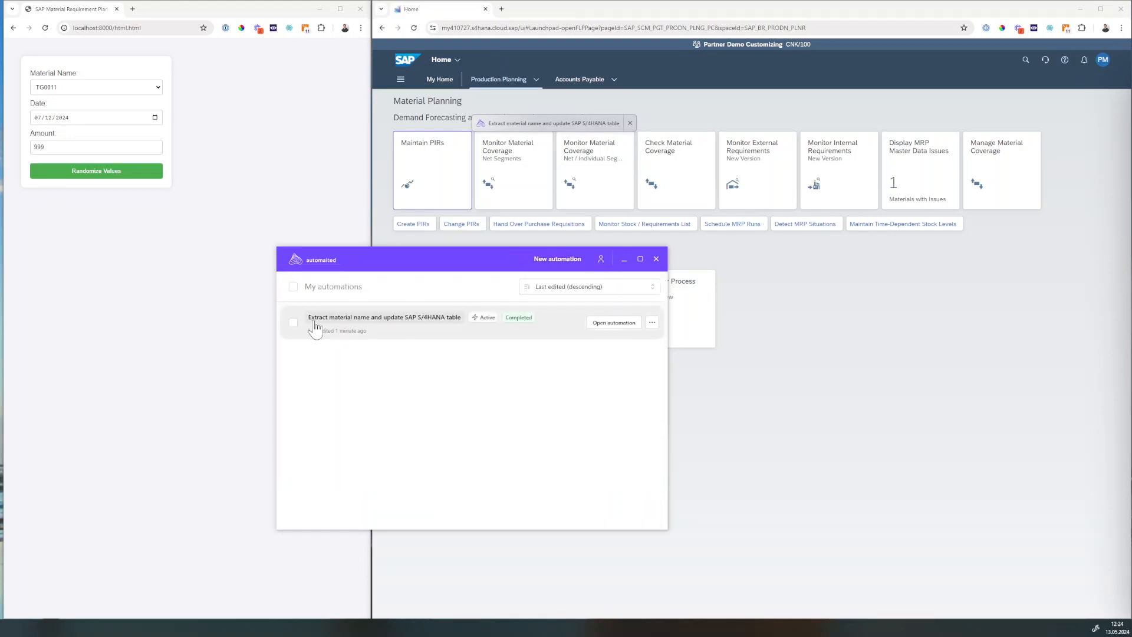
left_click(407, 318)
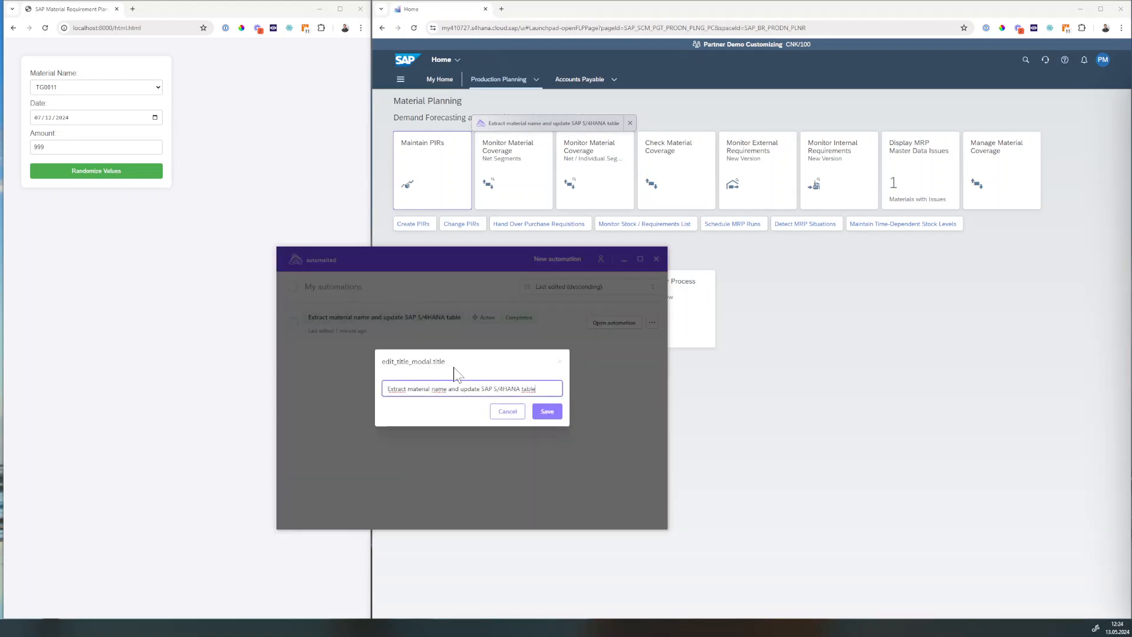
key("ctrl+a")
type("Material Planning Proc")
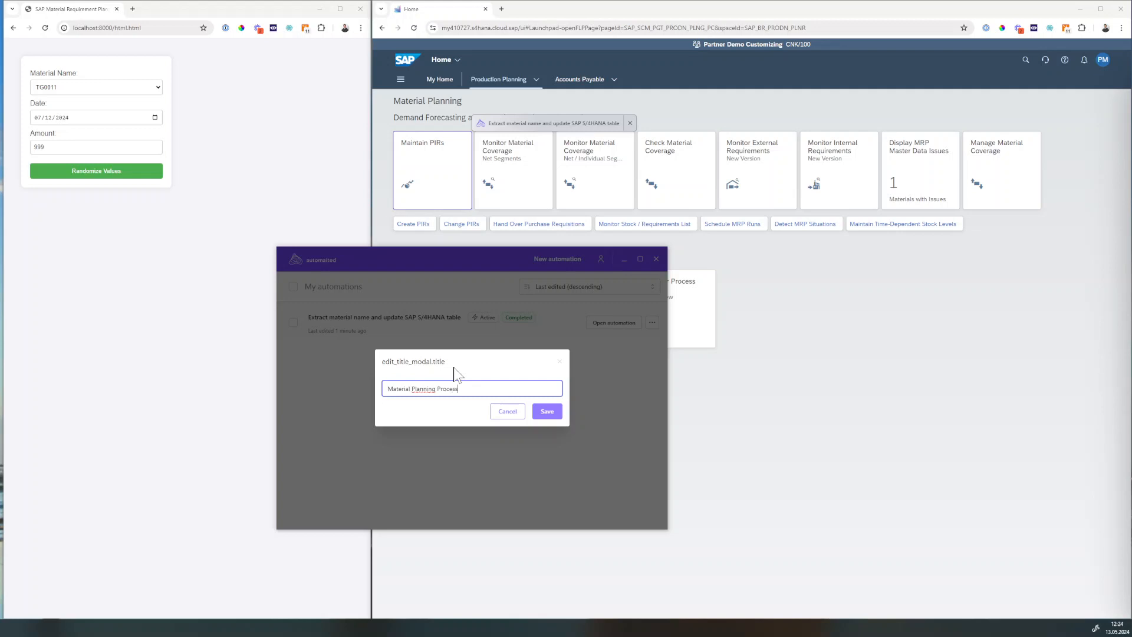
left_click(546, 411)
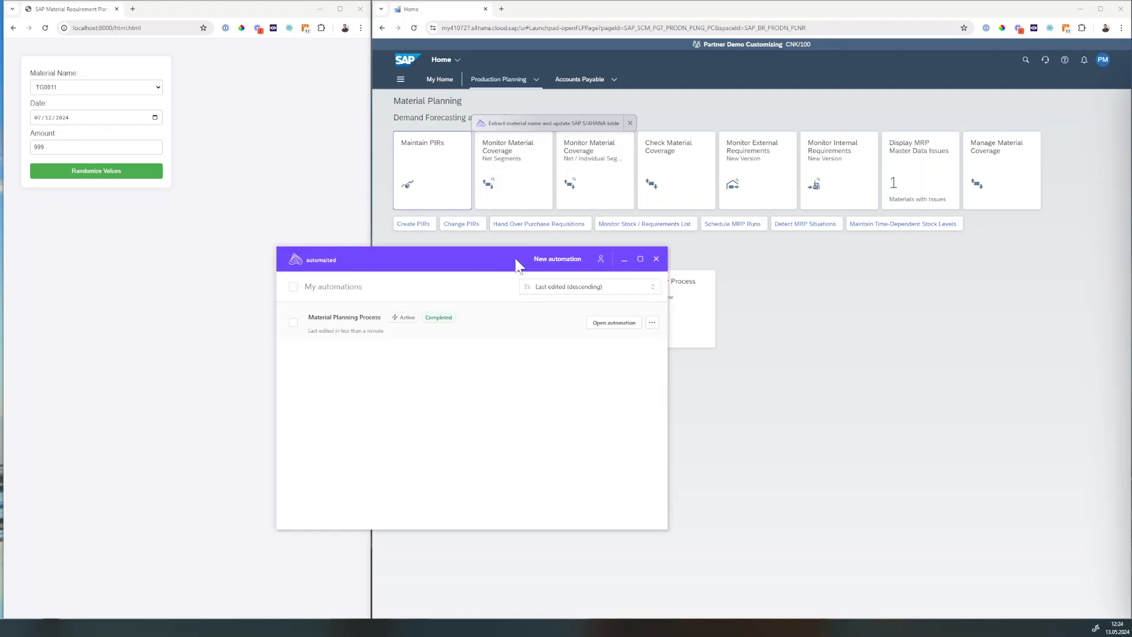
- Check the renamed automation's button on the SAP home page and examine its available actions and chat history
left_click(539, 11)
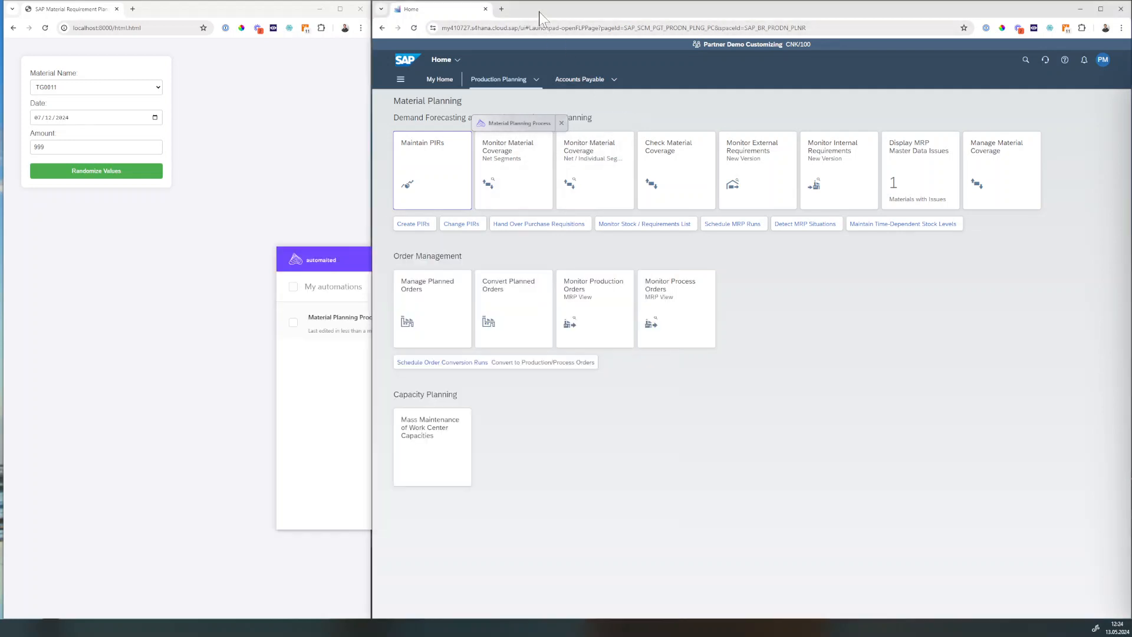
left_click(365, 267)
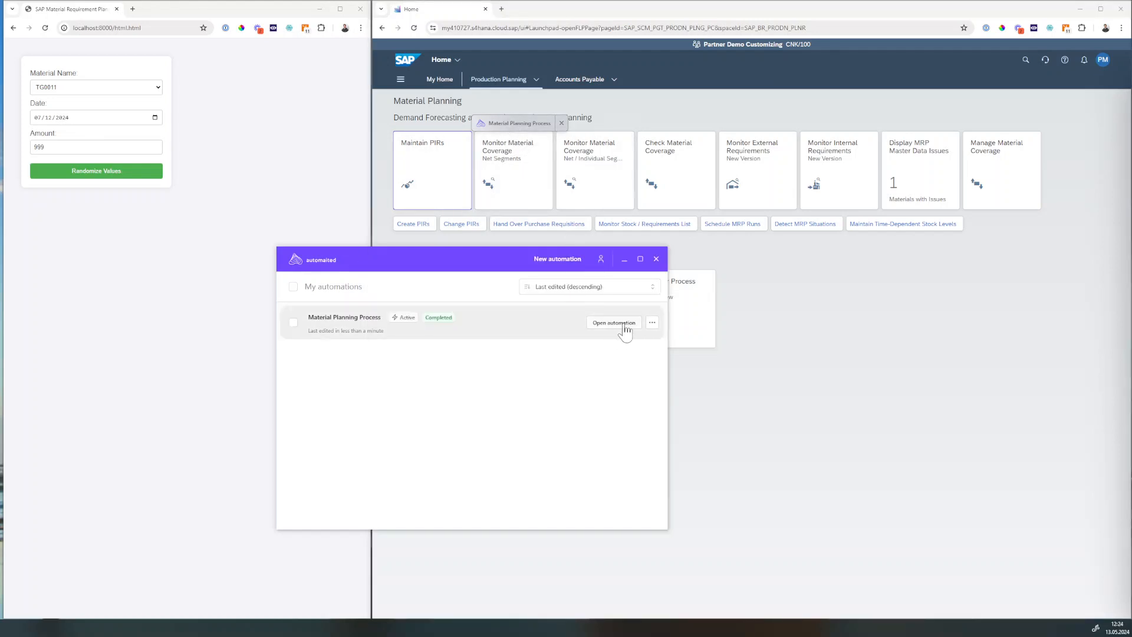
left_click(652, 323)
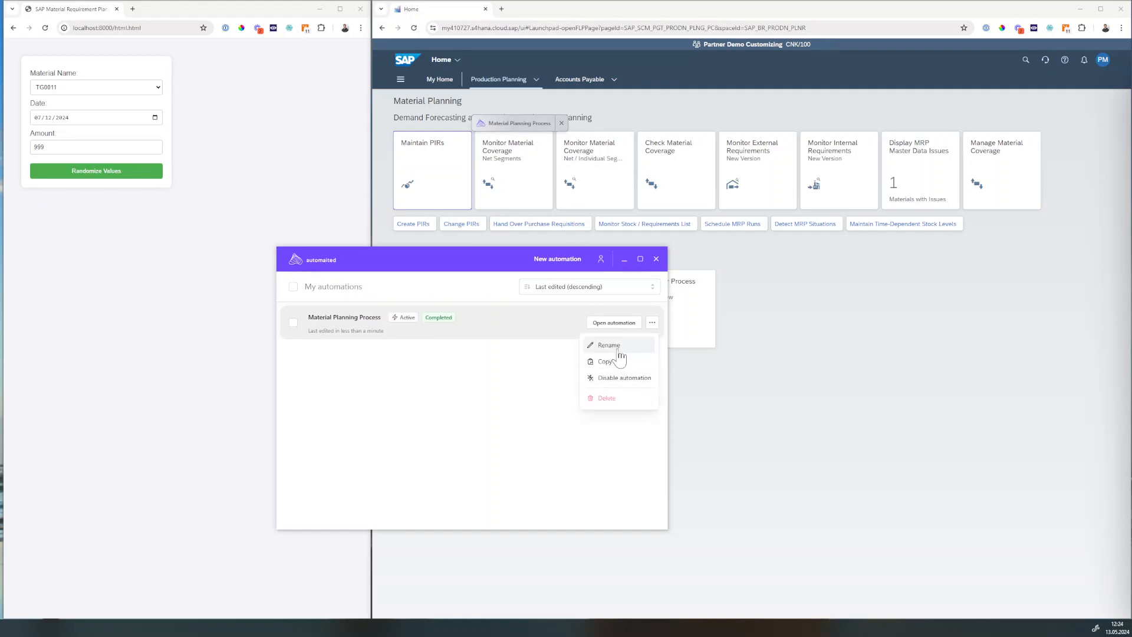
left_click(616, 325)
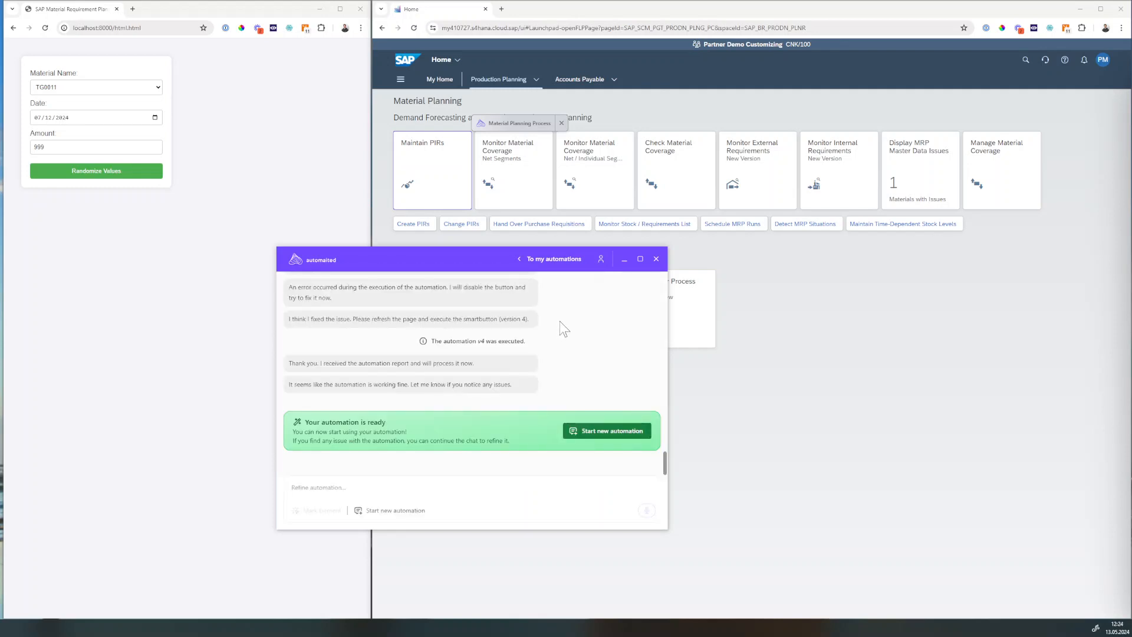
left_click(555, 260)
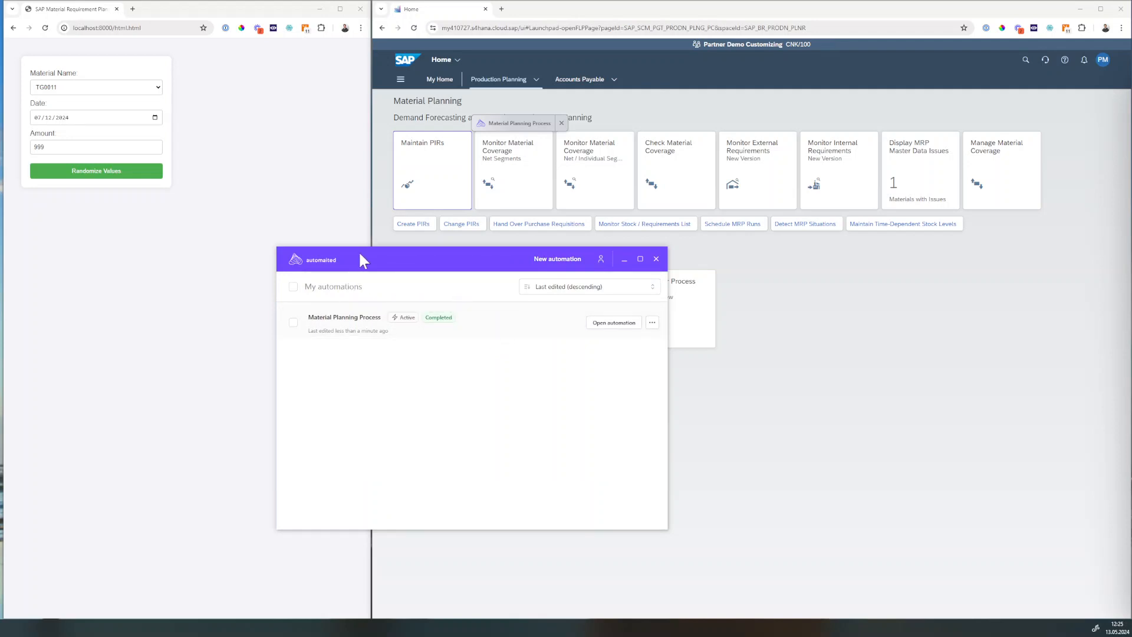
left_click_drag(451, 263, 397, 257)
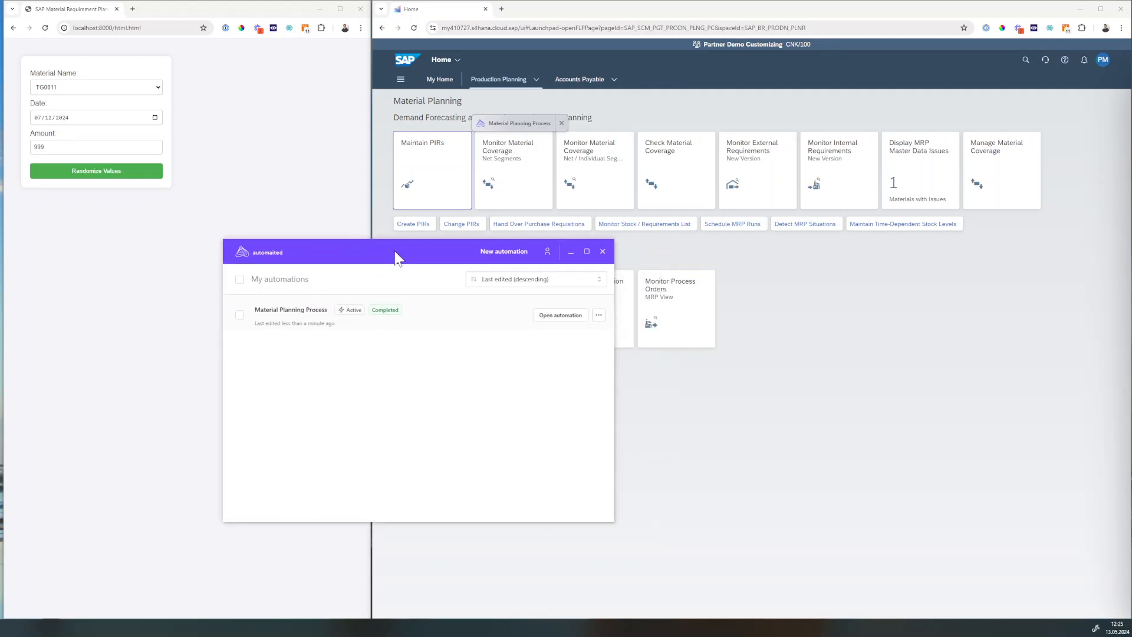